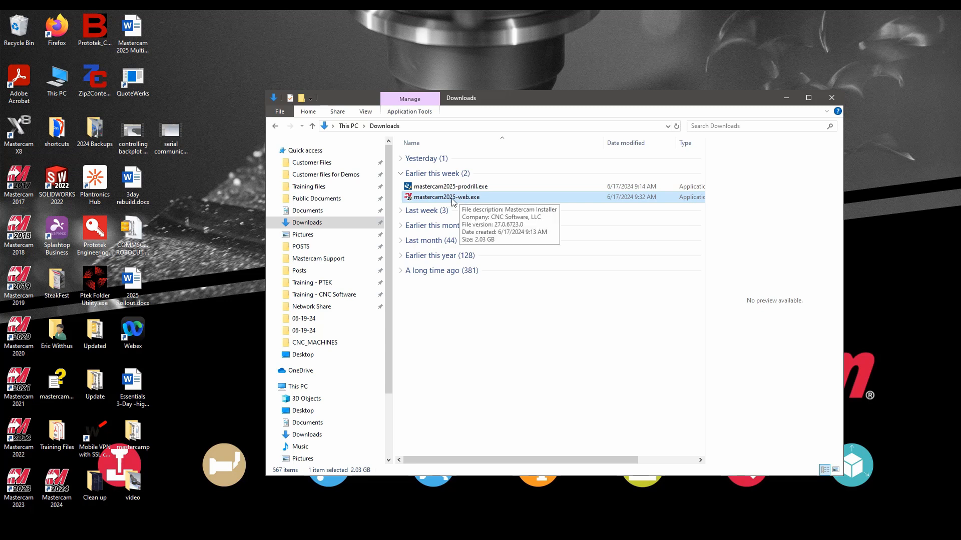
Step: Look through the utilities and documentation offered by the Mastercam 2025 installer
{"action": "left_click", "coordinate": [786, 97]}
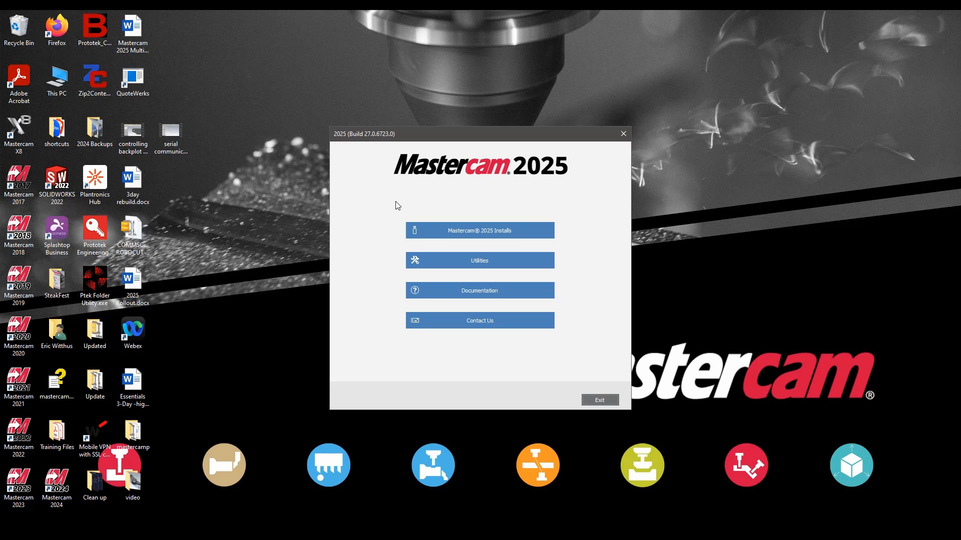
{"action": "left_click", "coordinate": [506, 265]}
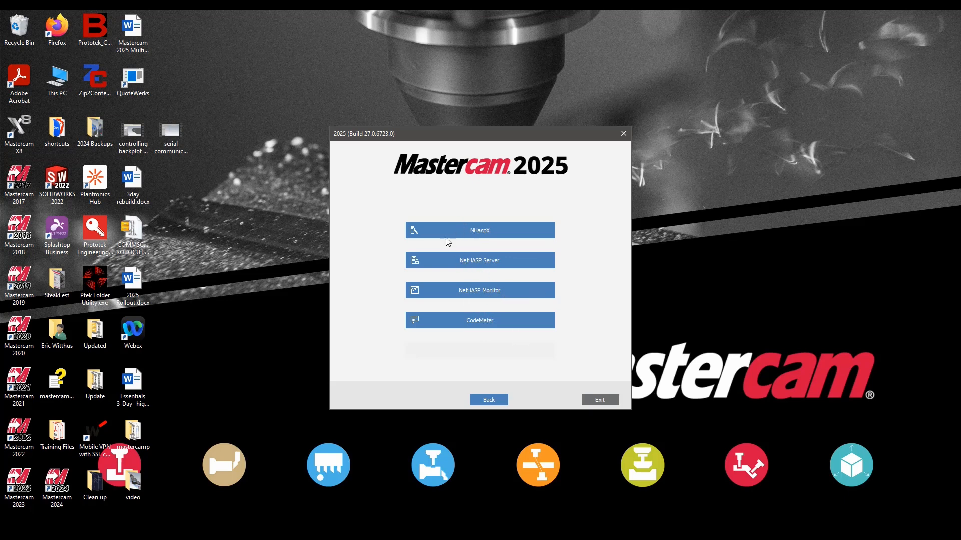
{"action": "left_click", "coordinate": [493, 400]}
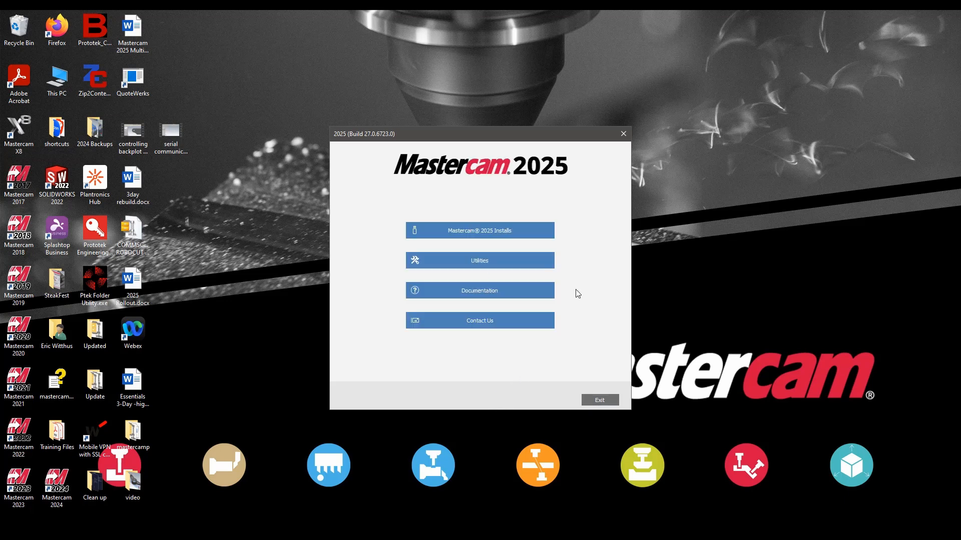
{"action": "left_click", "coordinate": [488, 298]}
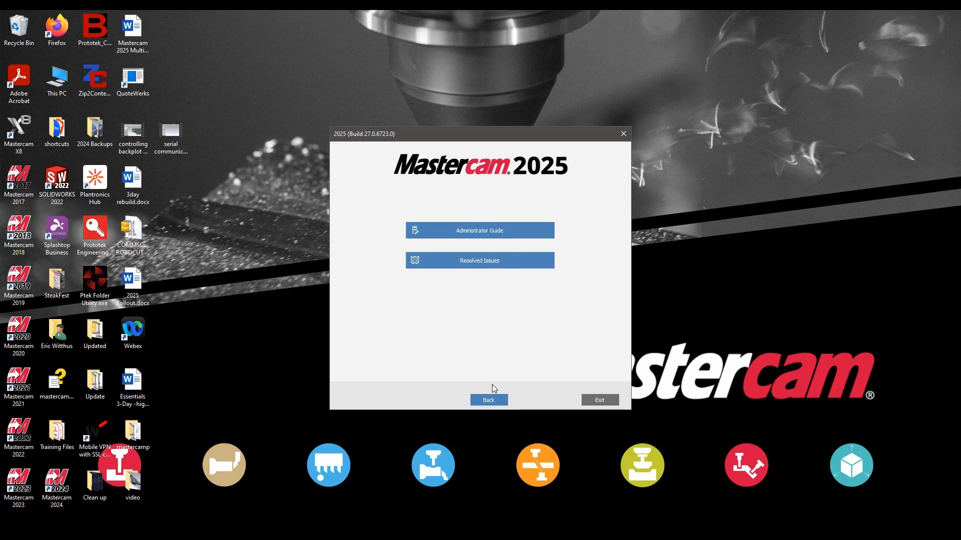
{"action": "left_click", "coordinate": [491, 402]}
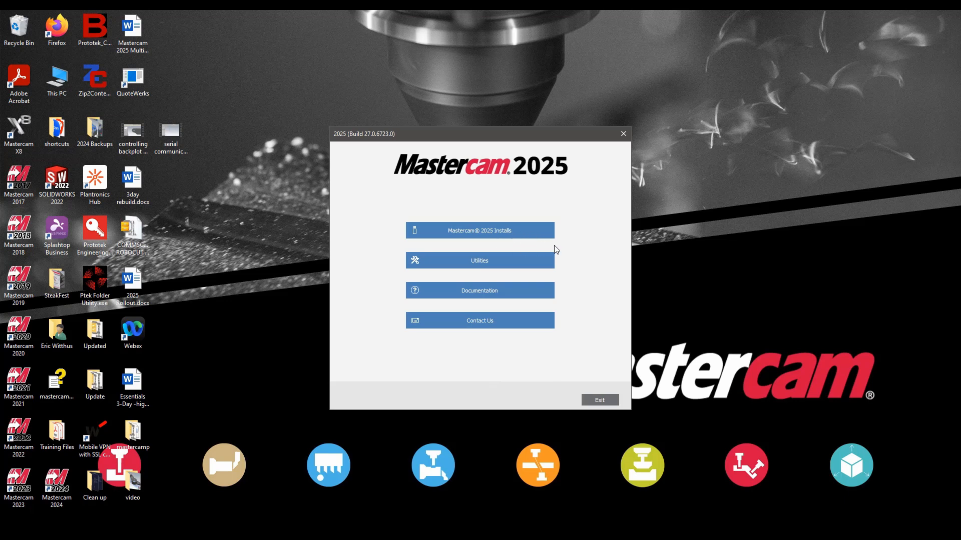
Step: Start the Mastercam 2025 installation setup with English as the installation language
{"action": "left_click", "coordinate": [518, 235]}
{"action": "left_click", "coordinate": [486, 231]}
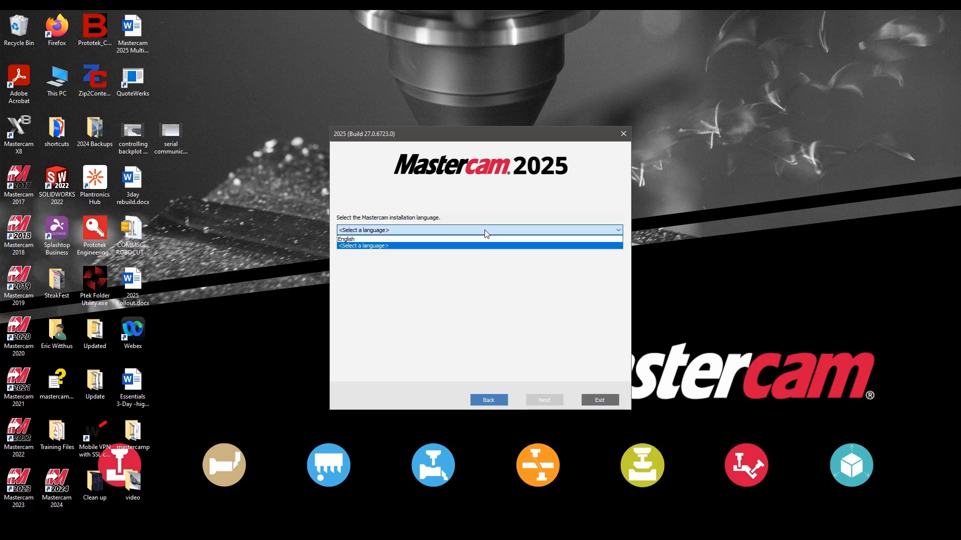
{"action": "left_click", "coordinate": [482, 239]}
{"action": "left_click", "coordinate": [538, 399]}
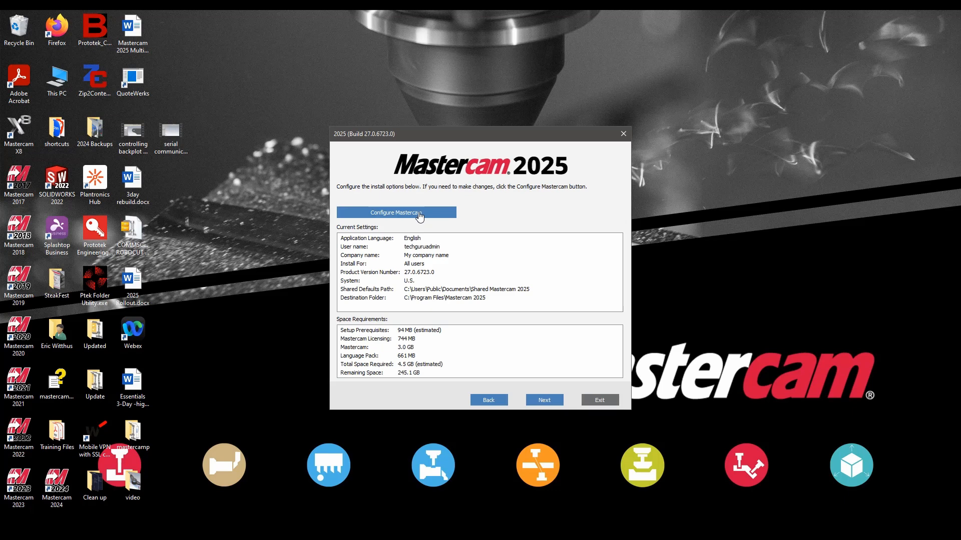
Step: Configure the install options with the user's first name as user name and Prototek as company name
{"action": "left_click", "coordinate": [433, 219]}
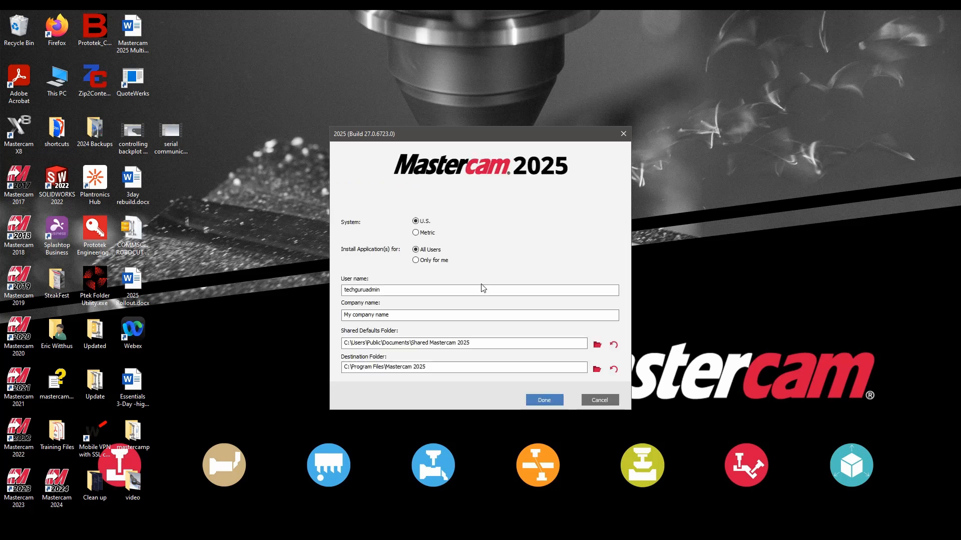
{"action": "left_click", "coordinate": [565, 314]}
{"action": "type", "text": "Pr"}
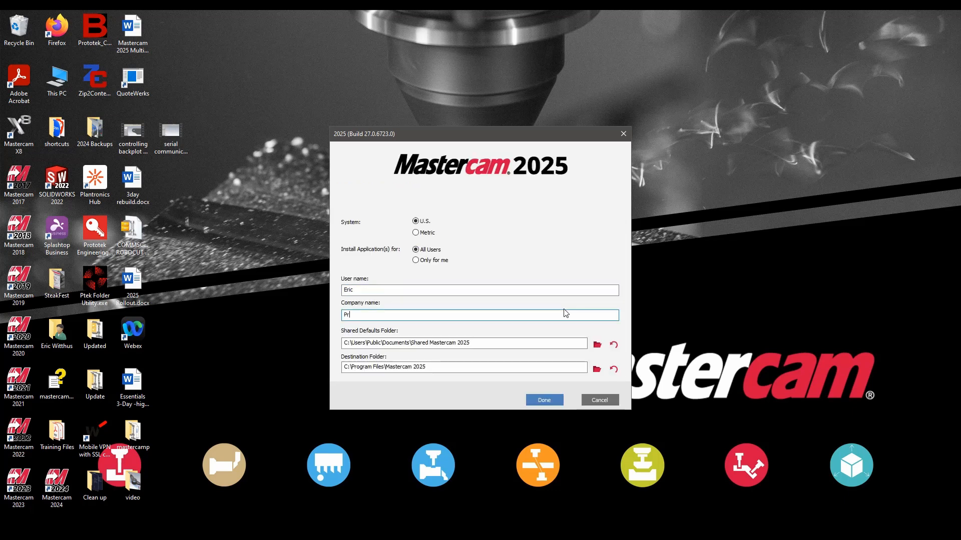
{"action": "type", "text": "ototek"}
{"action": "left_click", "coordinate": [549, 402]}
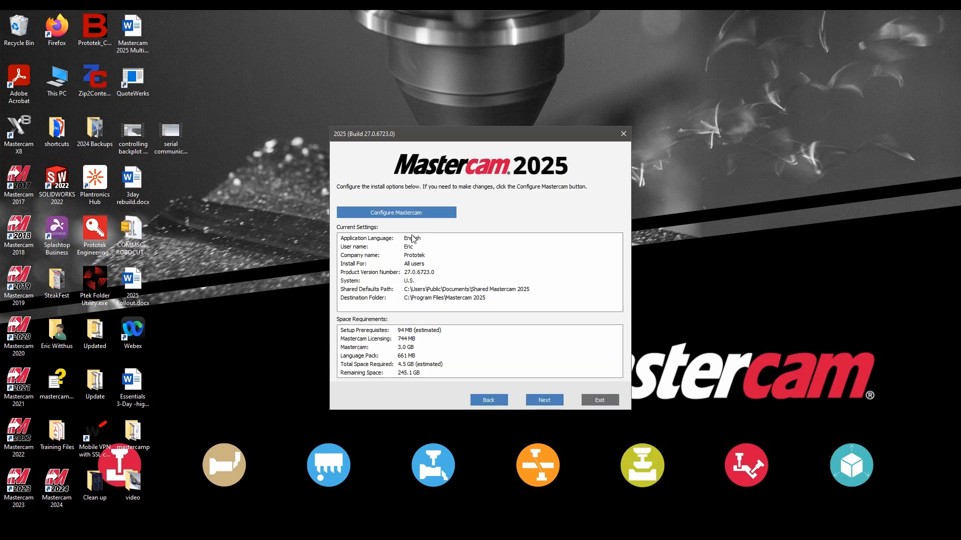
Step: Accept the terms of the license agreement and run the Mastercam 2025 installation
{"action": "left_click", "coordinate": [548, 401]}
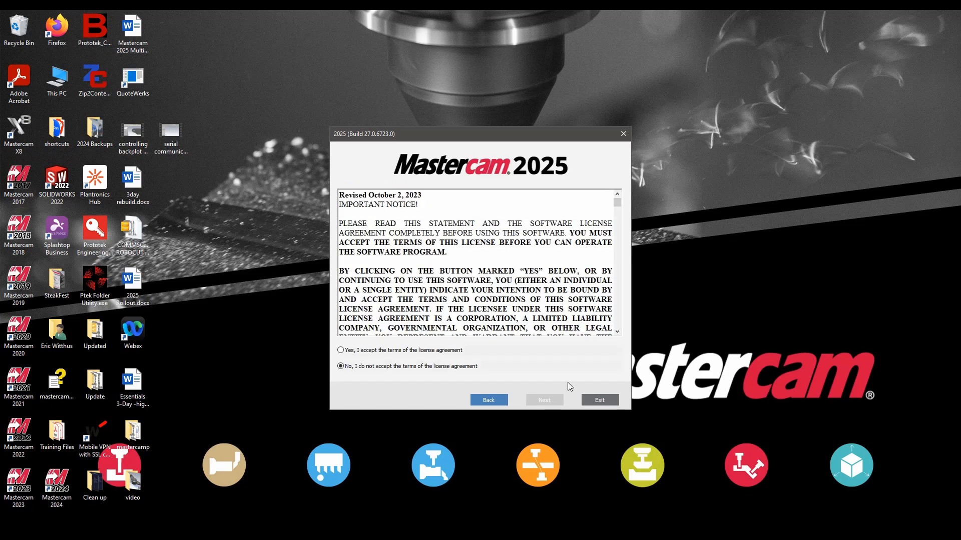
{"action": "left_click", "coordinate": [340, 351]}
{"action": "scroll", "coordinate": [483, 259], "scroll_direction": "down", "scroll_amount": 3}
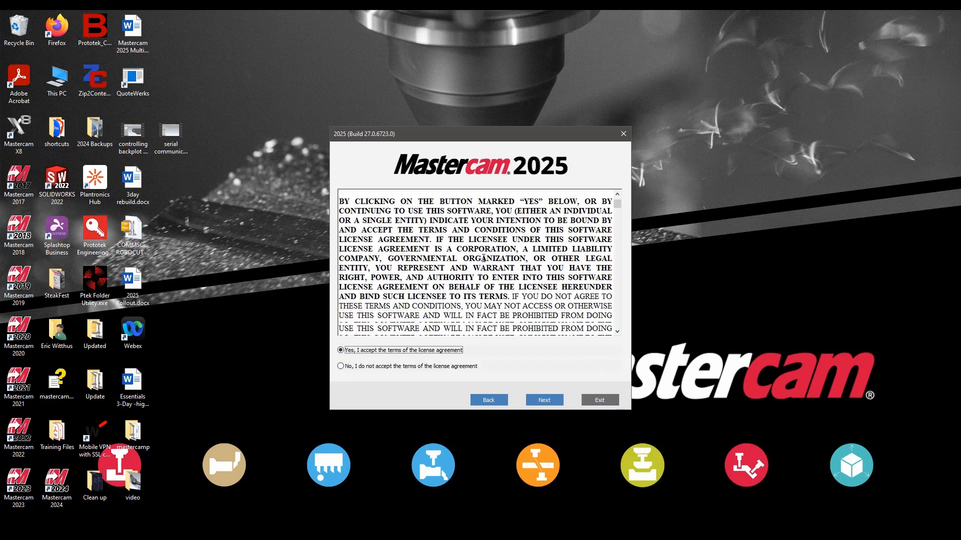
{"action": "scroll", "coordinate": [483, 259], "scroll_direction": "up", "scroll_amount": 3}
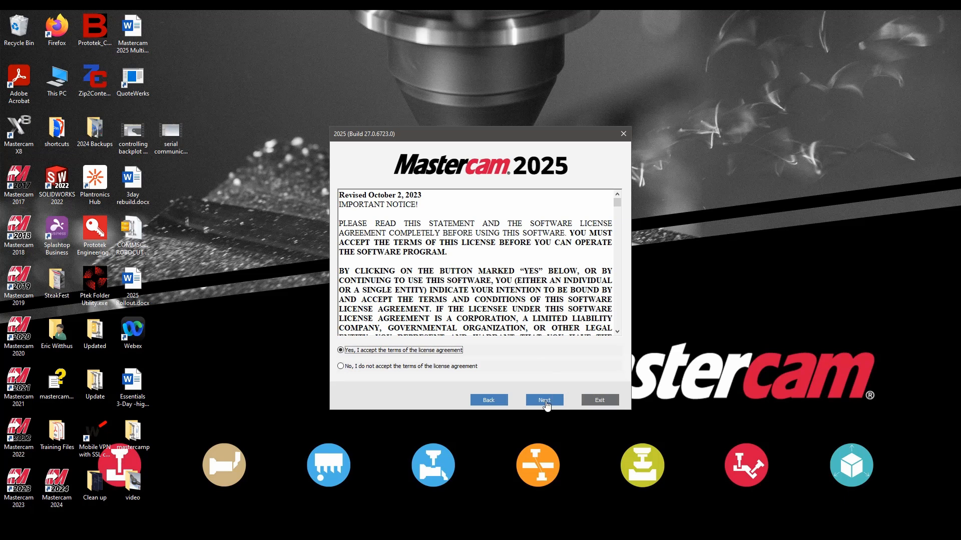
{"action": "left_click", "coordinate": [547, 401]}
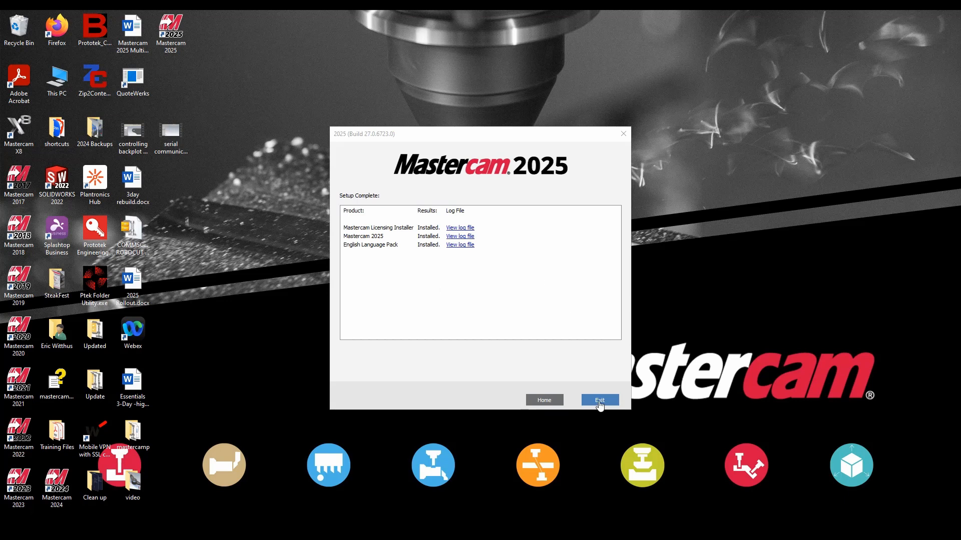
Step: Exit the installer and launch Mastercam 2025, joining the Customer Feedback Program
{"action": "left_click", "coordinate": [600, 400]}
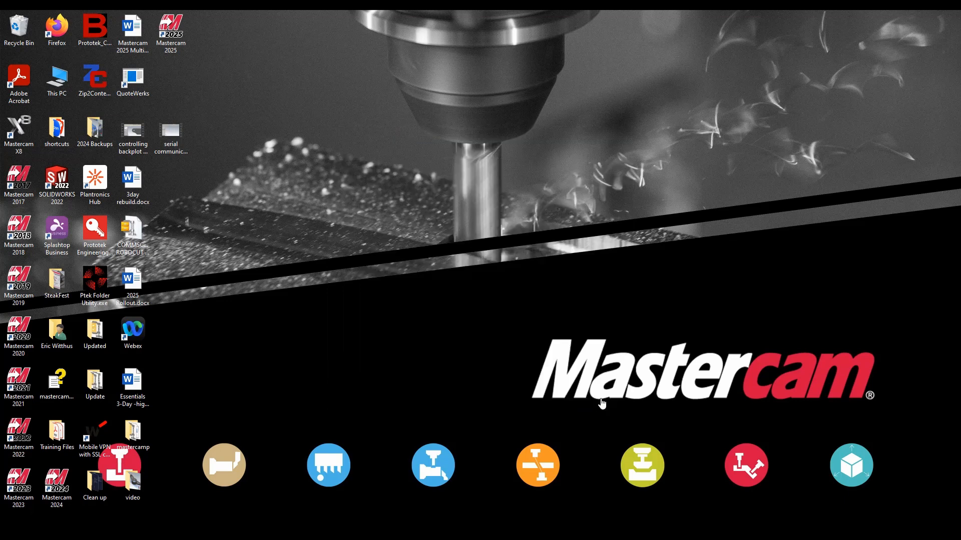
{"action": "double_click", "coordinate": [172, 36]}
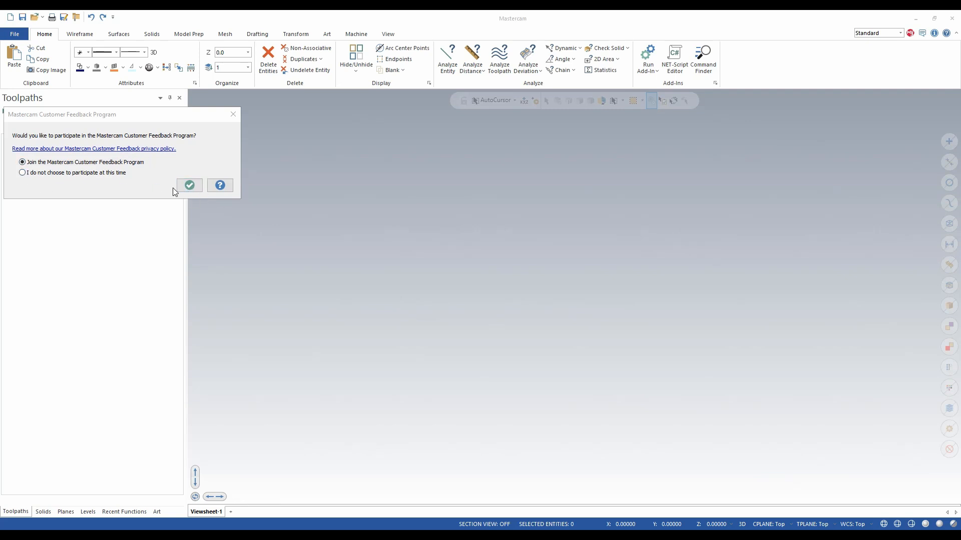
{"action": "left_click", "coordinate": [189, 186]}
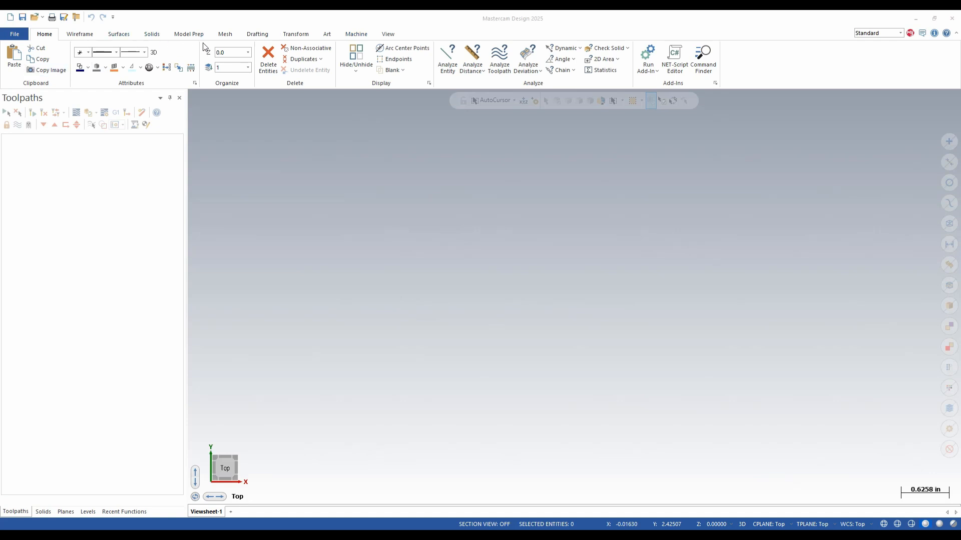
{"action": "left_click", "coordinate": [190, 34]}
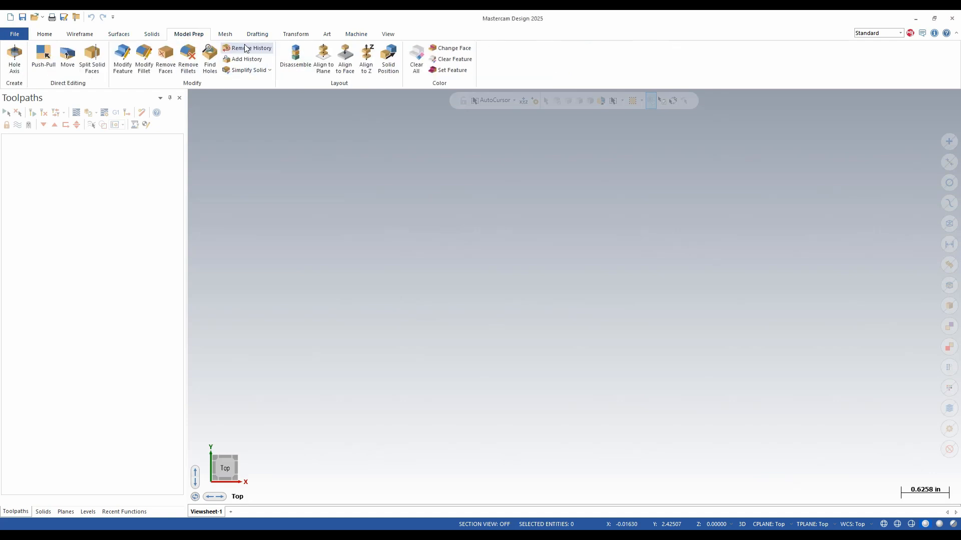
{"action": "left_click", "coordinate": [366, 37]}
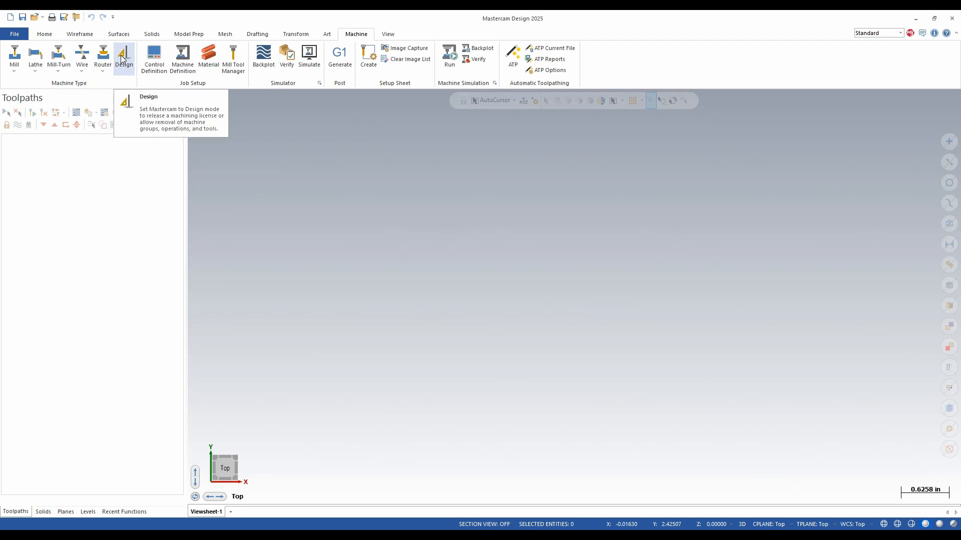
Step: Start the Migration Wizard in Advanced mode and enable migration of the shared Mastercam files
{"action": "left_click", "coordinate": [15, 34]}
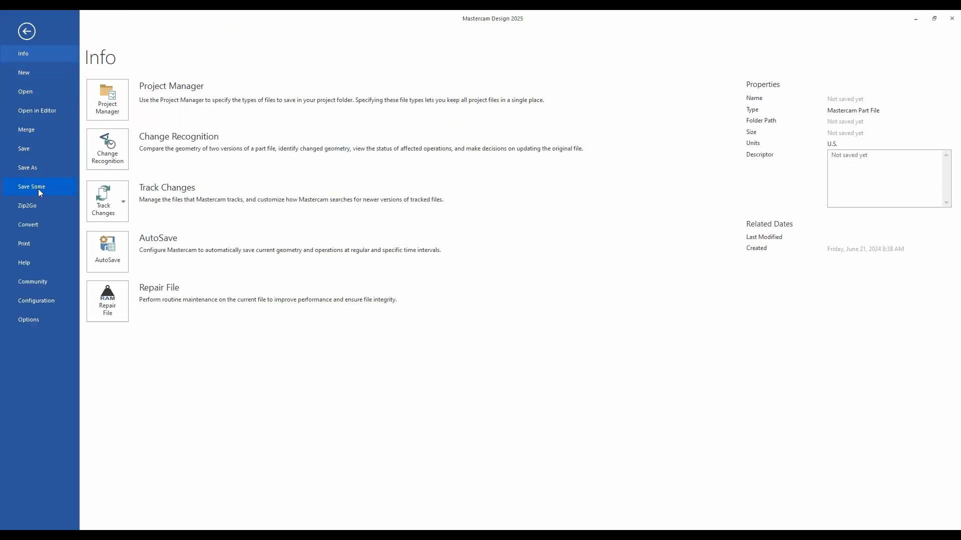
{"action": "left_click", "coordinate": [43, 227]}
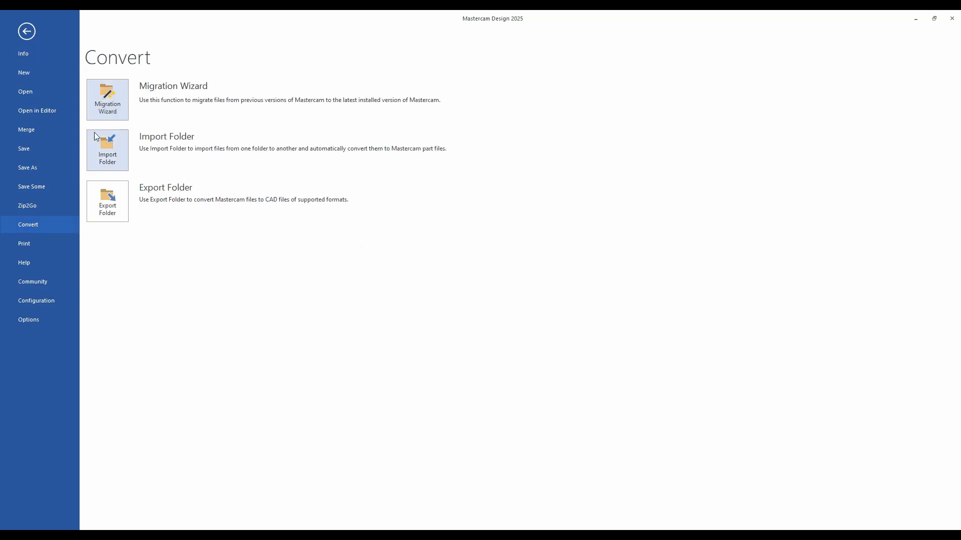
{"action": "left_click", "coordinate": [120, 114]}
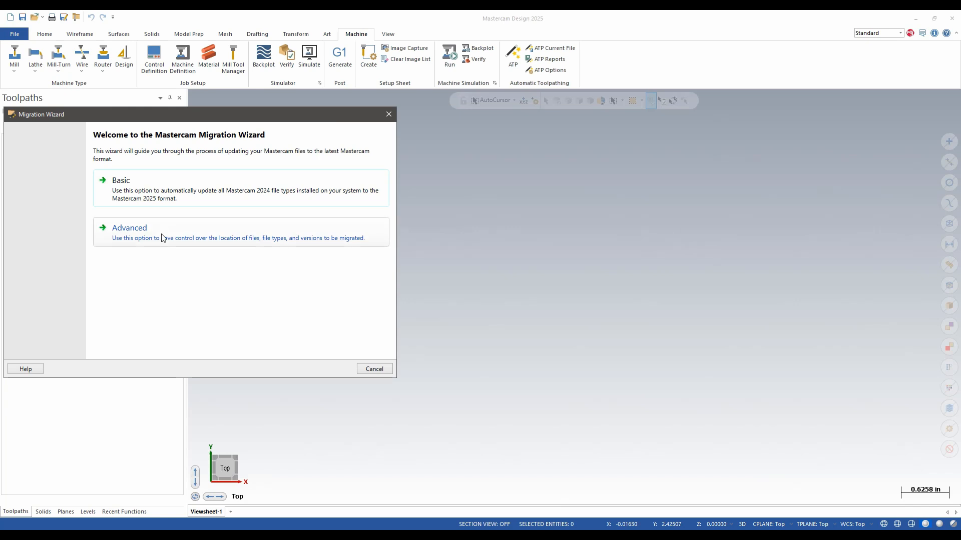
{"action": "left_click", "coordinate": [152, 238]}
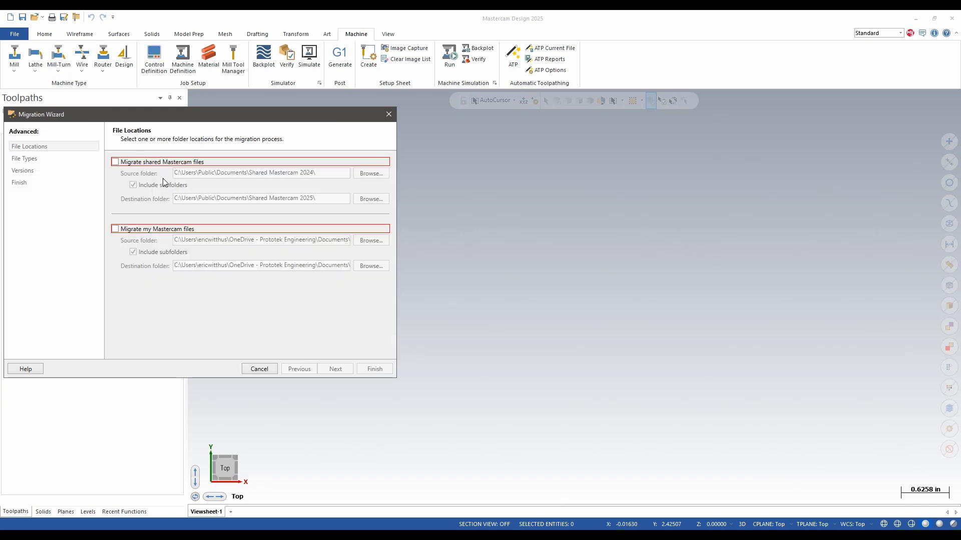
{"action": "left_click_drag", "start_coordinate": [216, 117], "coordinate": [331, 115]}
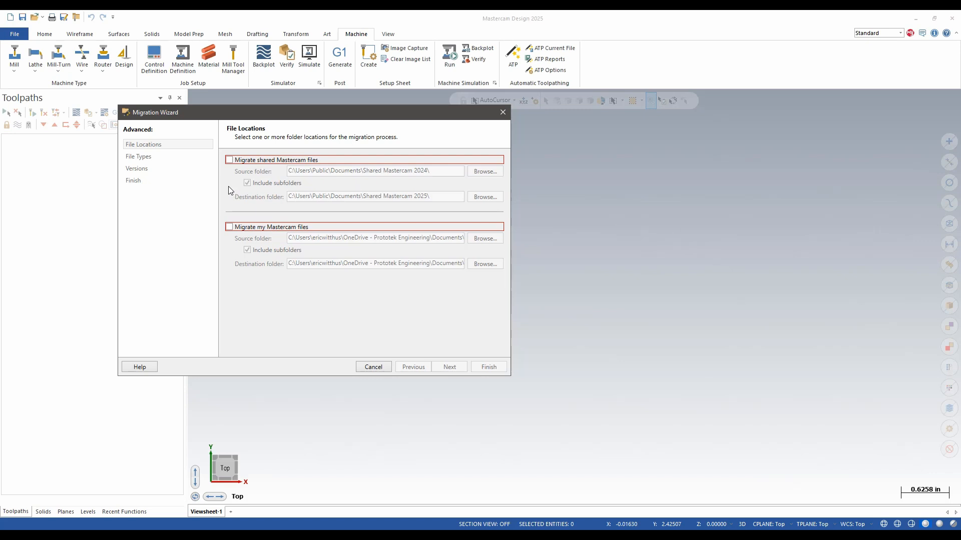
{"action": "left_click", "coordinate": [230, 160]}
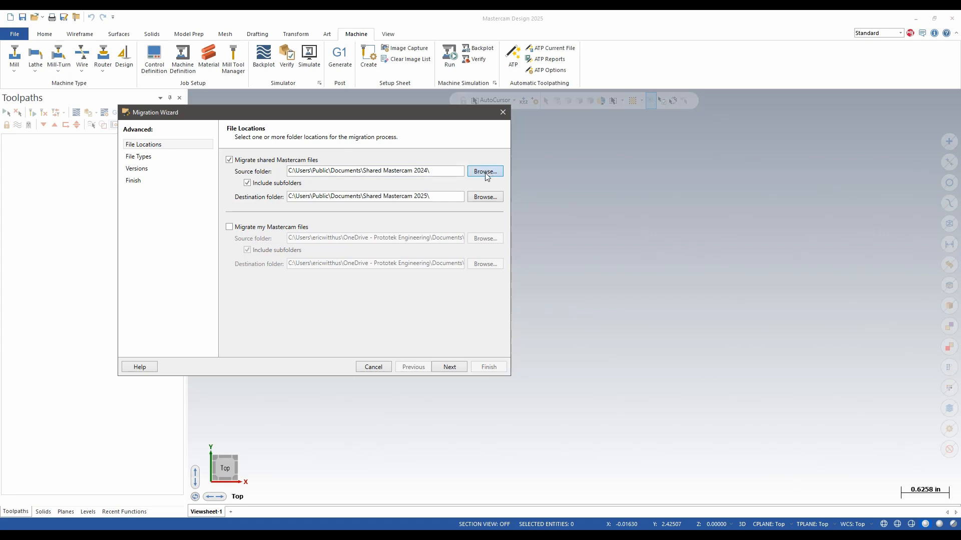
Step: Clear all file types, then select only control definitions, machine definitions, posts files and miscellaneous data files for migration
{"action": "left_click", "coordinate": [147, 157]}
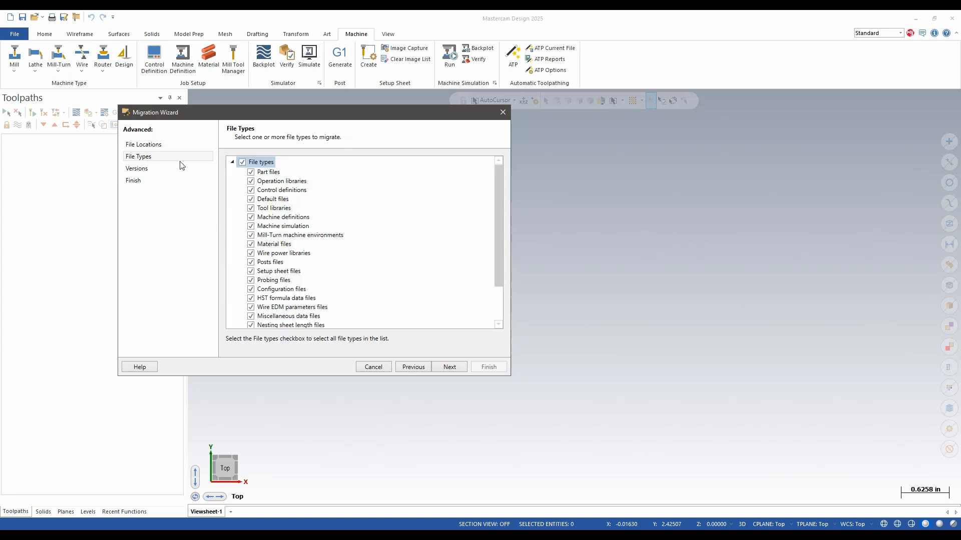
{"action": "left_click", "coordinate": [242, 163]}
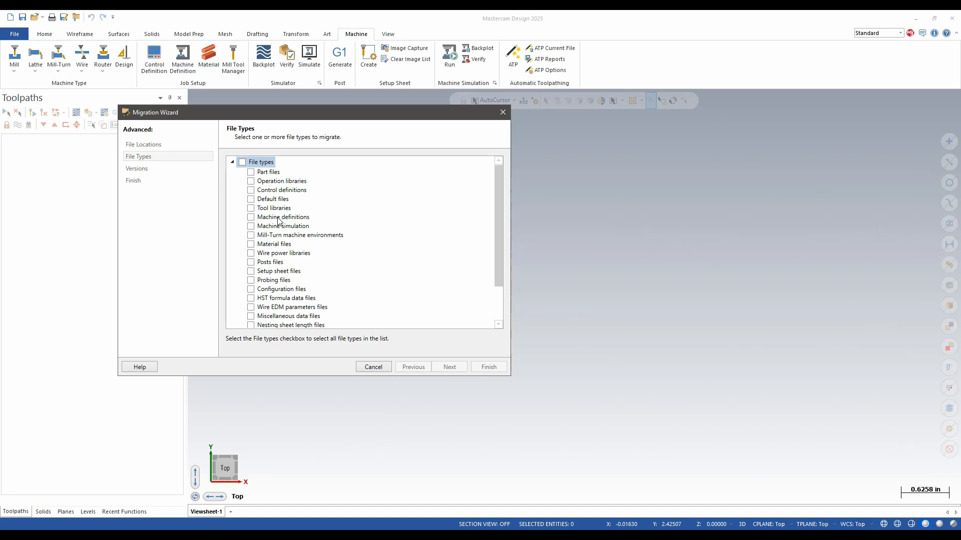
{"action": "left_click", "coordinate": [251, 190]}
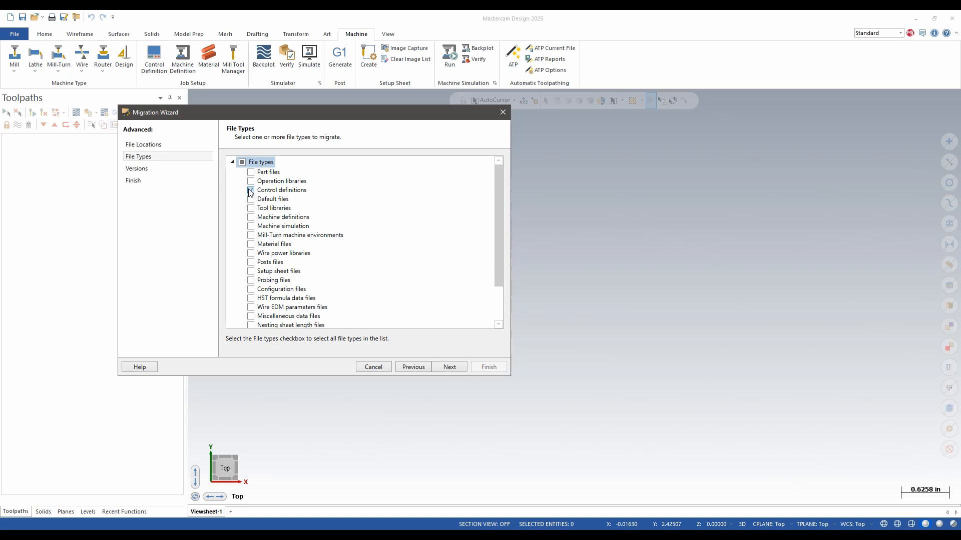
{"action": "left_click", "coordinate": [250, 218]}
{"action": "left_click", "coordinate": [265, 263]}
{"action": "left_click", "coordinate": [251, 262]}
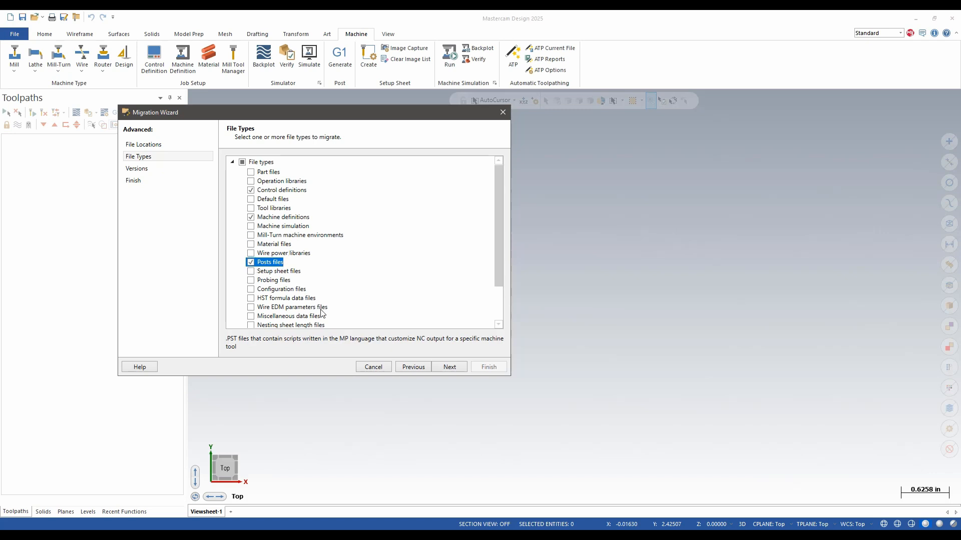
{"action": "left_click", "coordinate": [251, 316]}
Step: Add machine simulation and Mill-Turn machine environments to the file types and accept the selection
{"action": "left_click", "coordinate": [298, 226]}
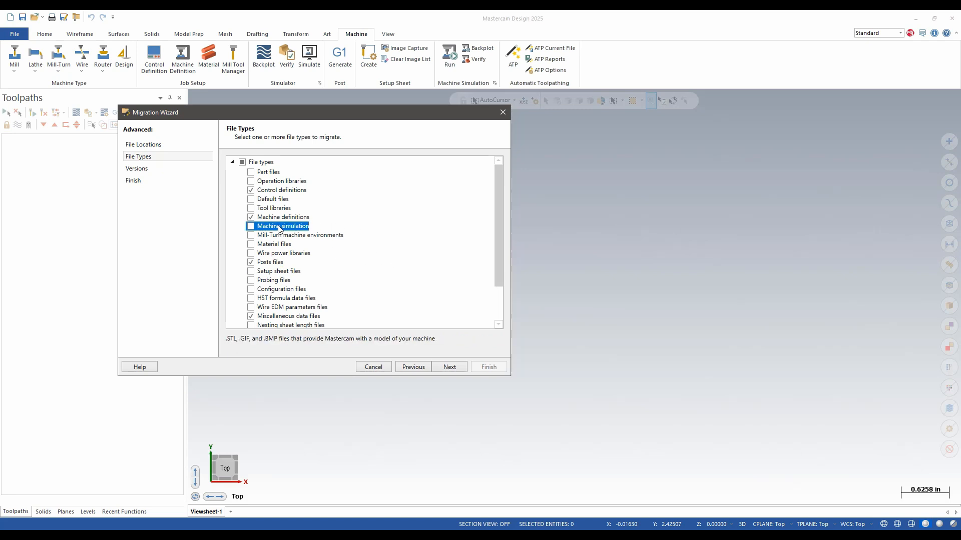
{"action": "left_click", "coordinate": [251, 226]}
{"action": "left_click", "coordinate": [250, 235]}
{"action": "left_click", "coordinate": [449, 367]}
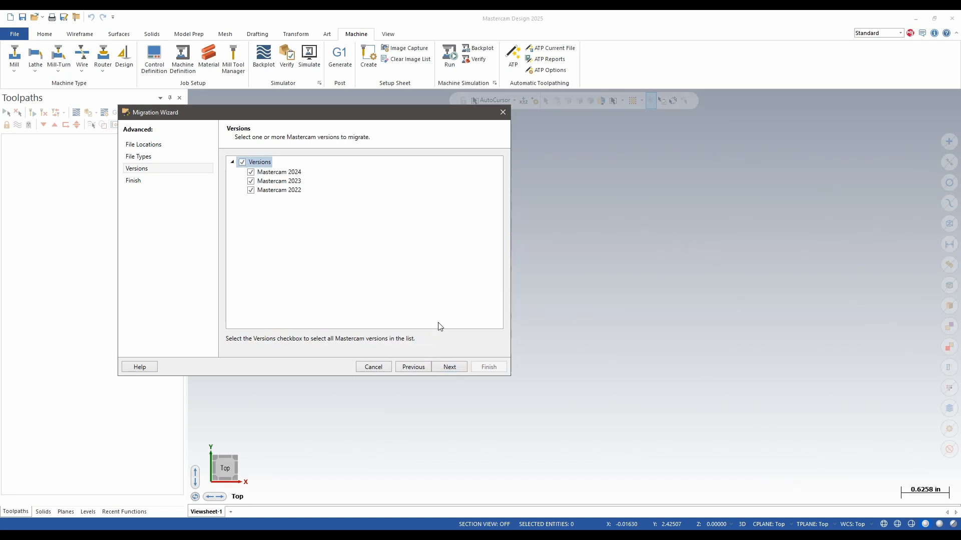
Step: Exclude Mastercam 2022 and 2023 so that only Mastercam 2024 files are migrated
{"action": "left_click", "coordinate": [250, 190]}
{"action": "left_click", "coordinate": [251, 181]}
{"action": "left_click", "coordinate": [460, 368]}
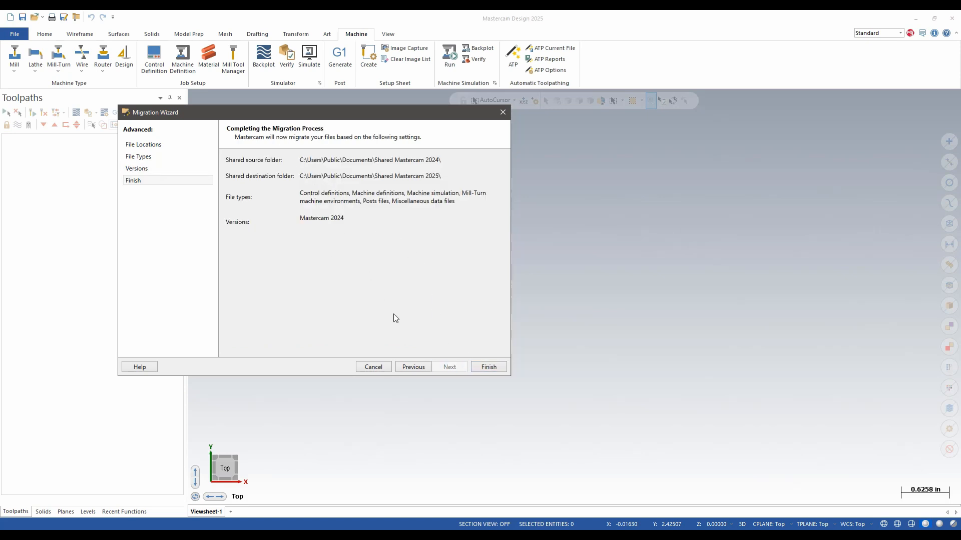
Step: Run the file migration and open its results in the event log
{"action": "left_click", "coordinate": [489, 368]}
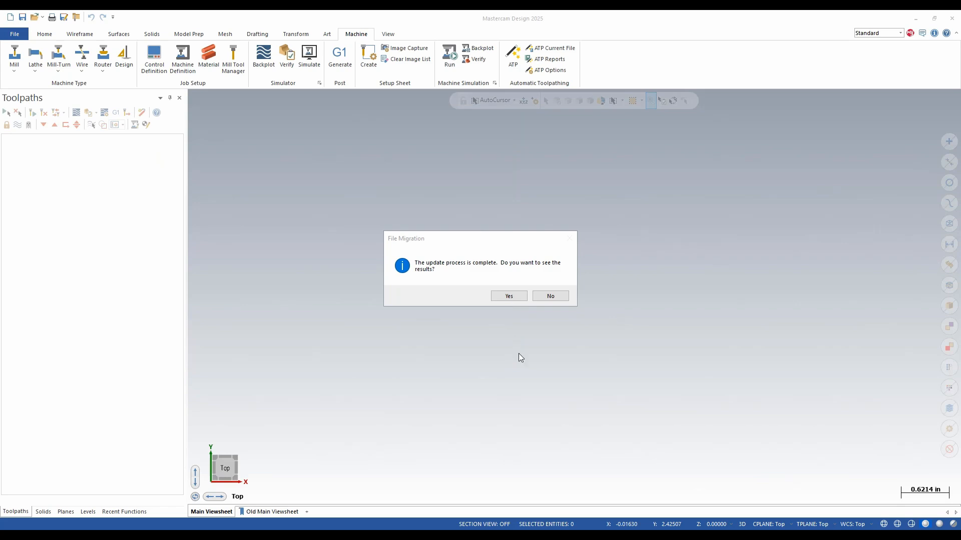
{"action": "left_click", "coordinate": [507, 296]}
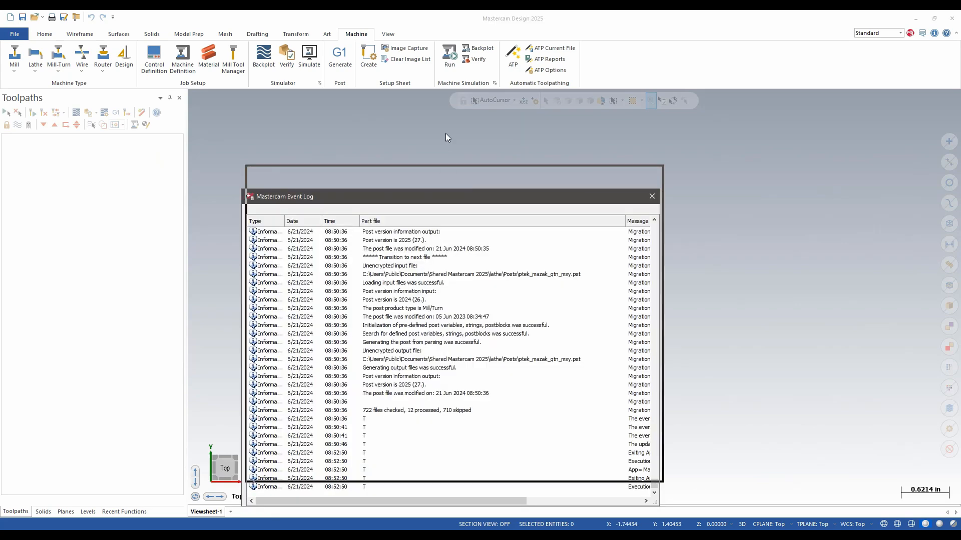
{"action": "scroll", "coordinate": [417, 184], "scroll_direction": "down", "scroll_amount": 1}
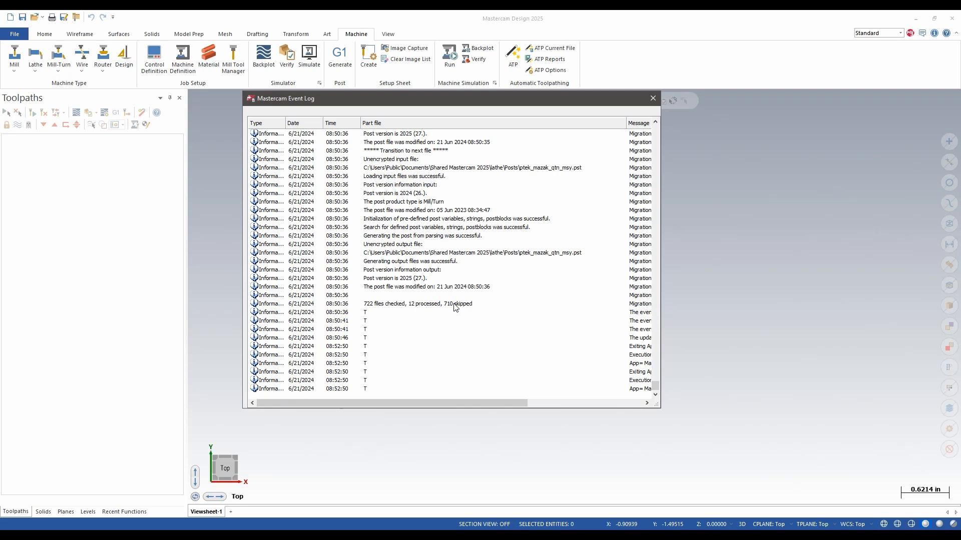
Step: Close the Mastercam event log
{"action": "left_click", "coordinate": [652, 100]}
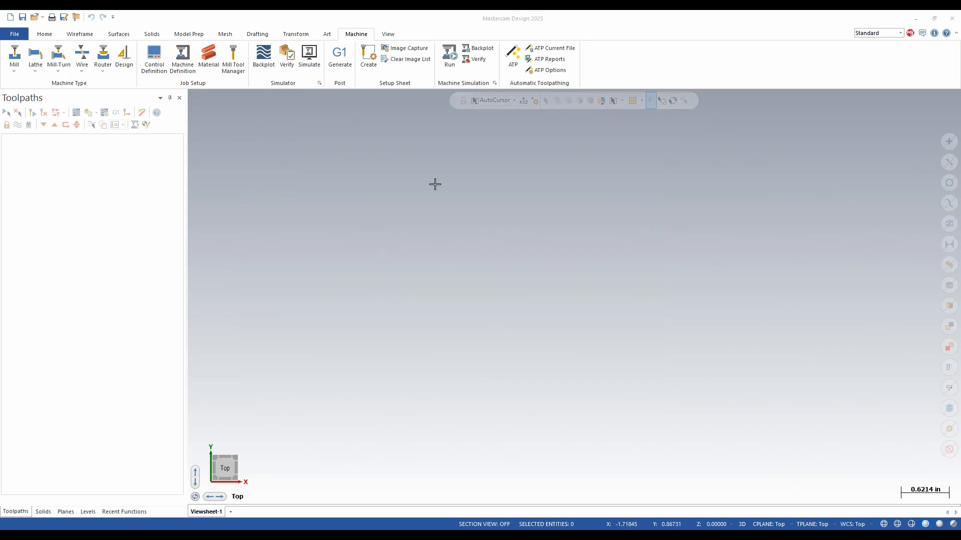
Step: Add the ptek_haas_4x_vmc, ptek_makino_4x_vmc and ptek_mazak_4x_hmc machine definitions to the mill machine menu list
{"action": "left_click", "coordinate": [13, 72]}
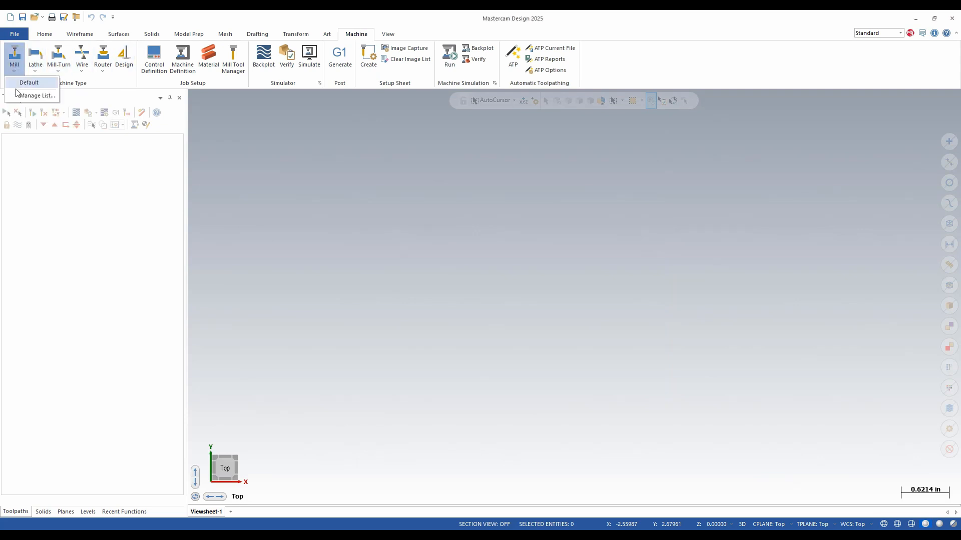
{"action": "left_click", "coordinate": [22, 96]}
{"action": "left_click", "coordinate": [70, 183]}
{"action": "left_click", "coordinate": [70, 200], "text": "shift"}
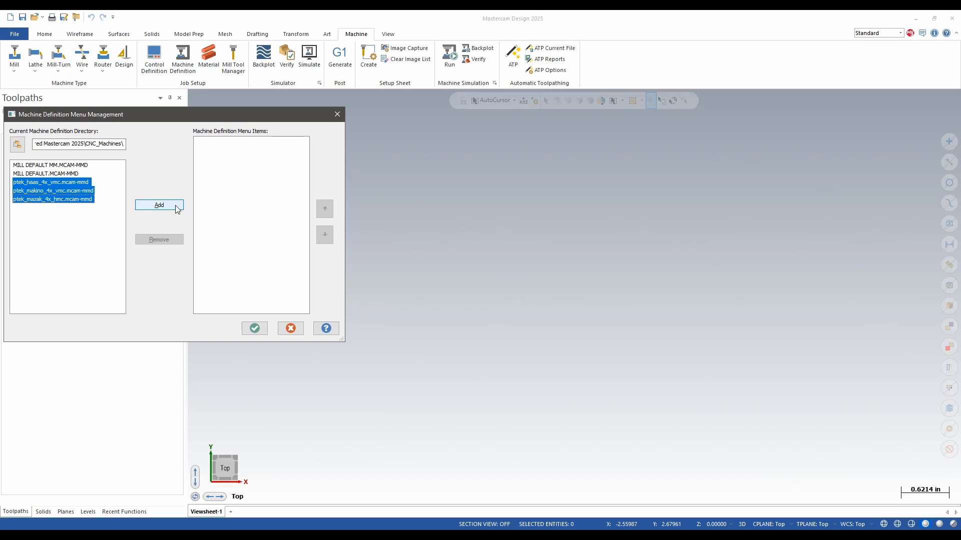
{"action": "left_click", "coordinate": [176, 208]}
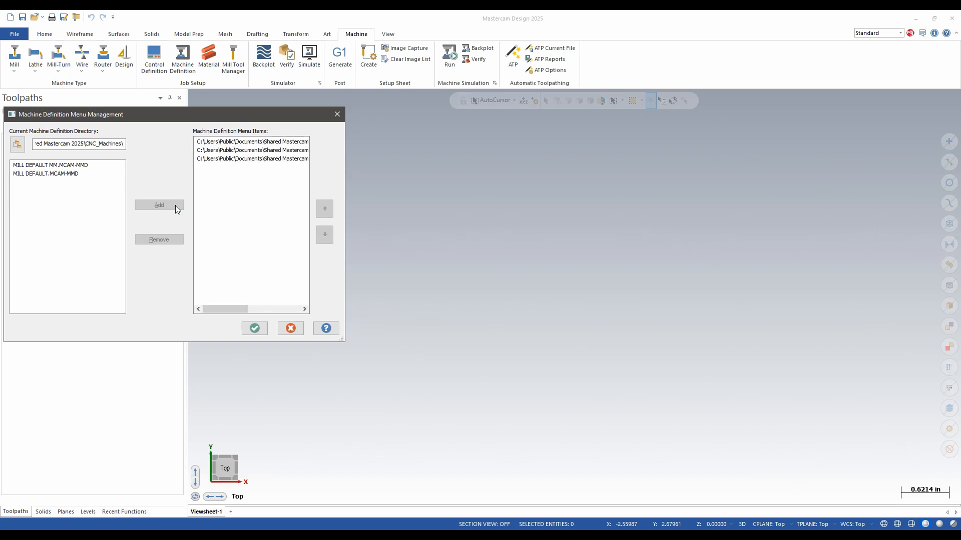
Step: Remove all three ptek machine definitions from the mill machine menu list, check the definition directory path and accept
{"action": "left_click", "coordinate": [226, 143]}
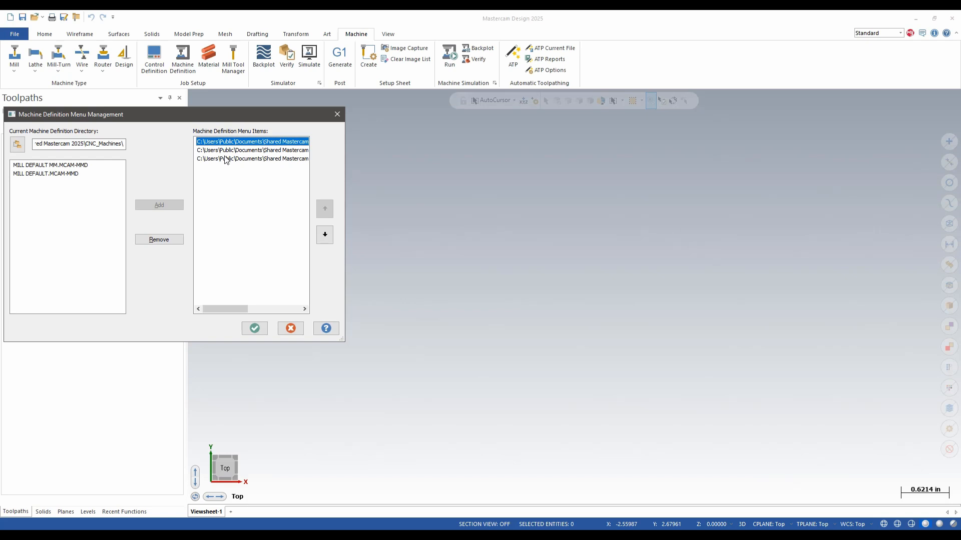
{"action": "left_click", "coordinate": [225, 158], "text": "shift"}
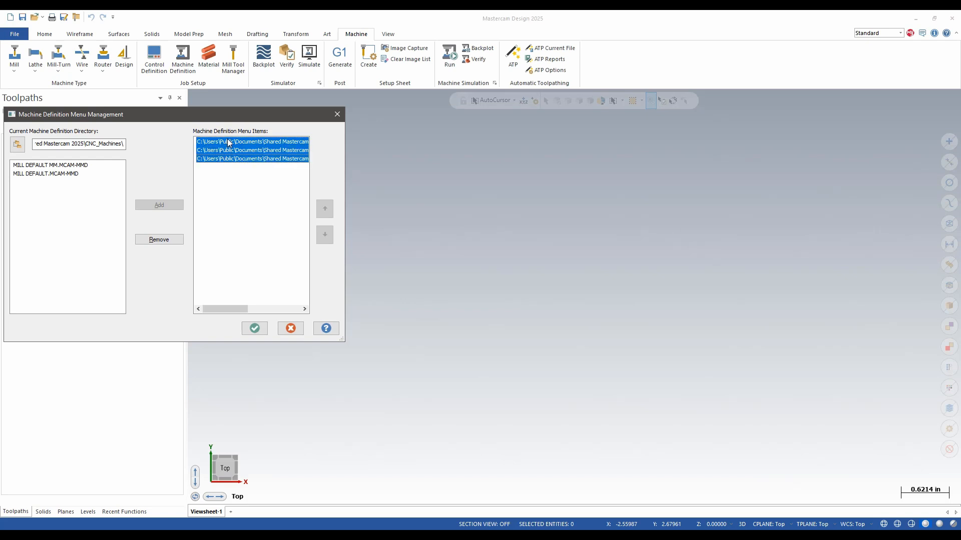
{"action": "left_click", "coordinate": [181, 239]}
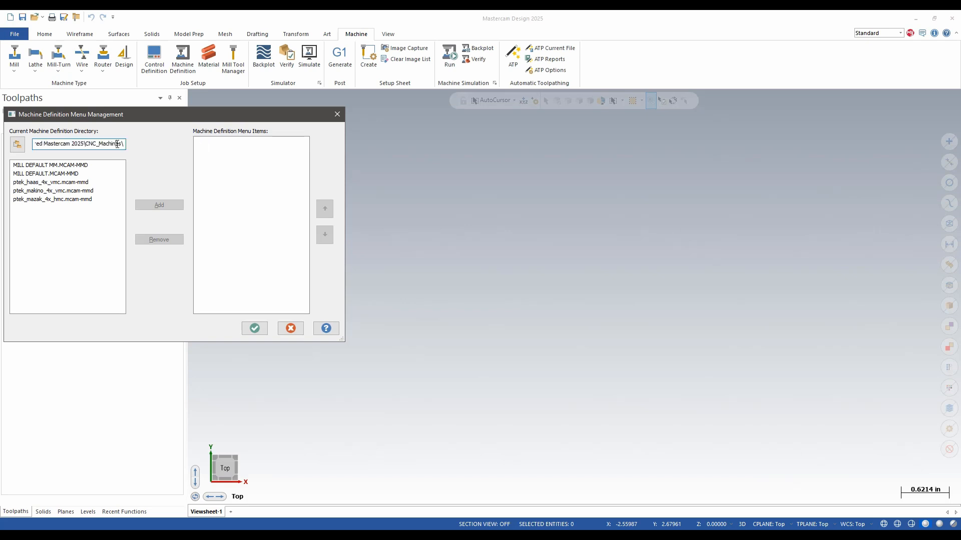
{"action": "left_click_drag", "start_coordinate": [114, 144], "coordinate": [37, 146]}
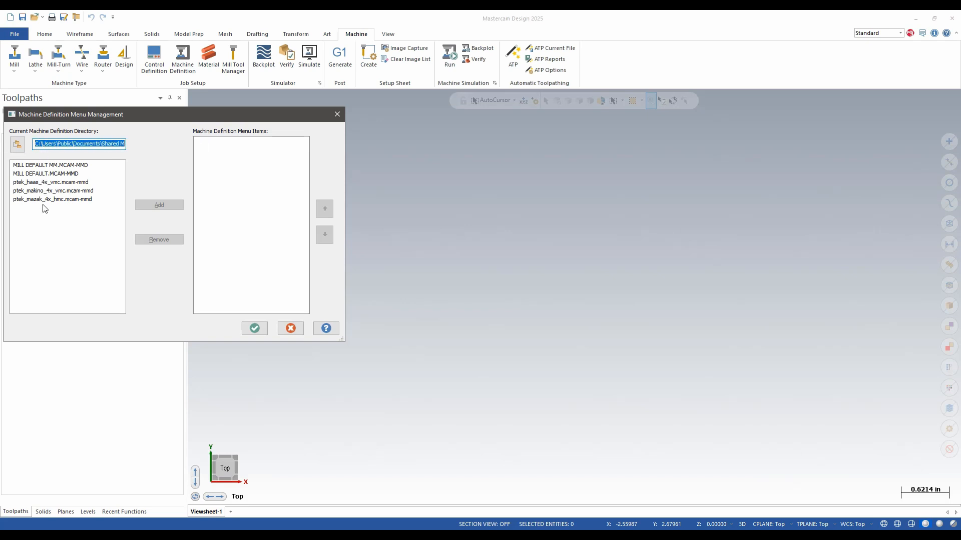
{"action": "left_click", "coordinate": [255, 331]}
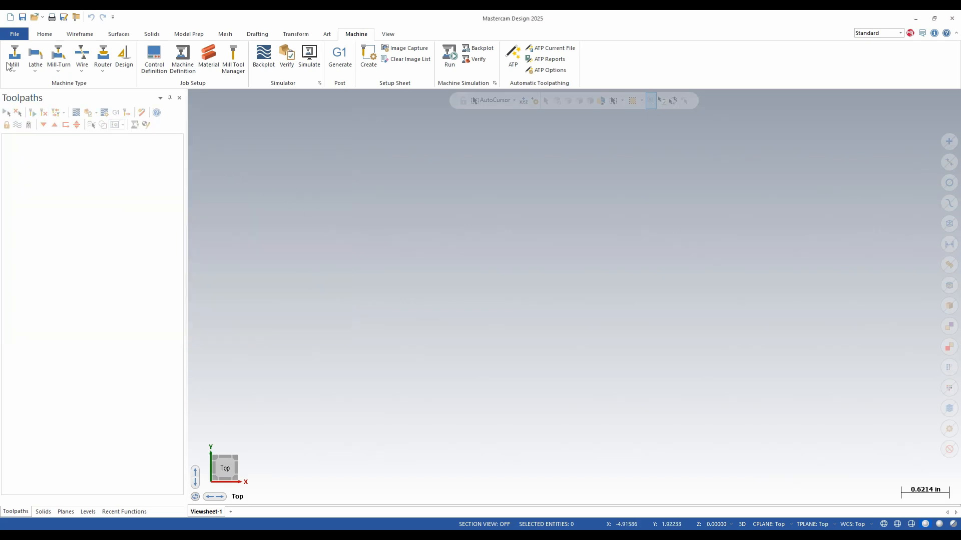
Step: Start the Migration Wizard again in Advanced mode
{"action": "left_click", "coordinate": [13, 35]}
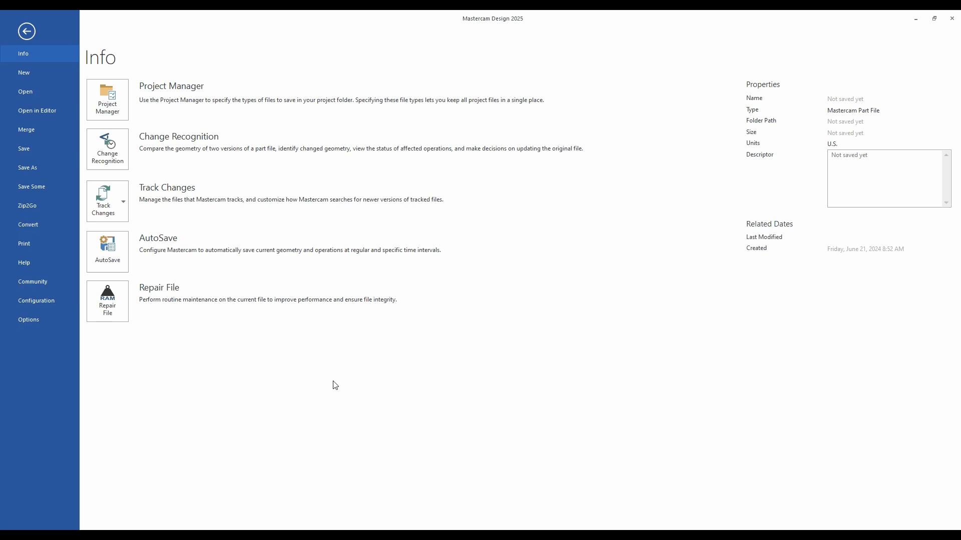
{"action": "left_click", "coordinate": [34, 226]}
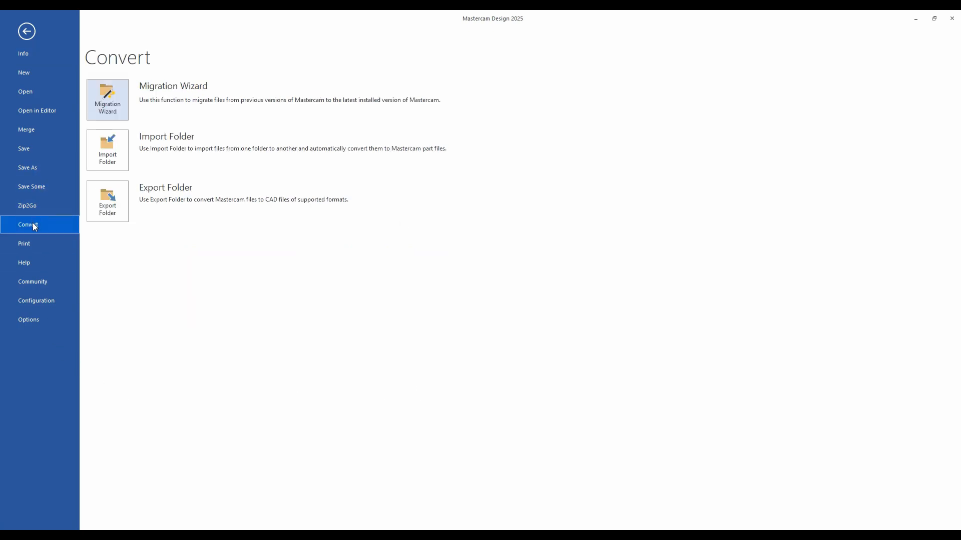
{"action": "left_click", "coordinate": [112, 105]}
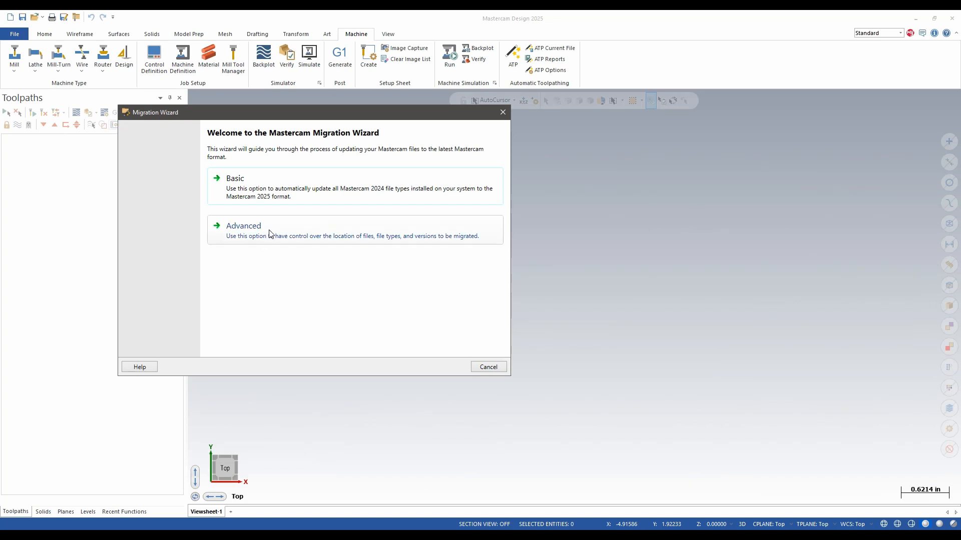
{"action": "left_click", "coordinate": [270, 233]}
Step: Enable migration of both shared and my Mastercam files, check the user source and destination folders, and continue to the file types
{"action": "left_click", "coordinate": [248, 161]}
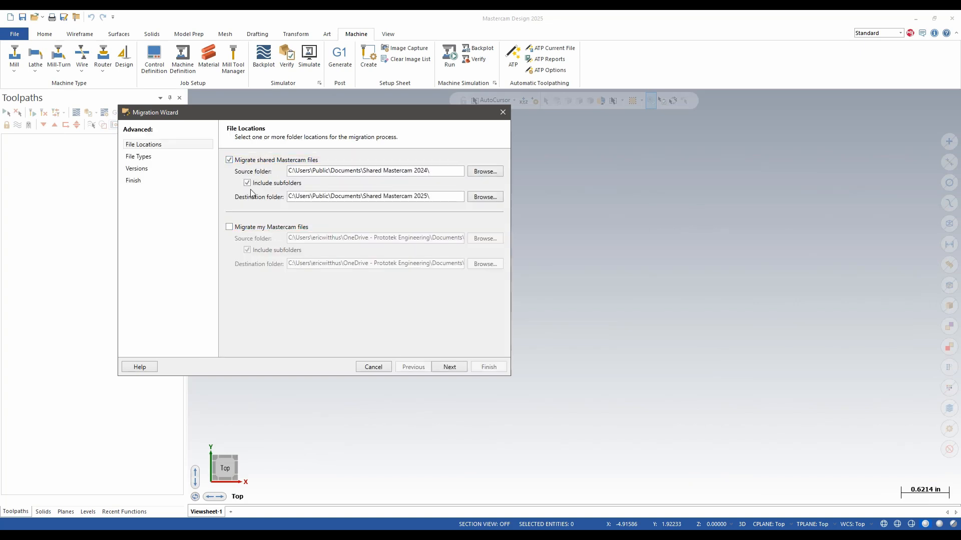
{"action": "left_click", "coordinate": [257, 229]}
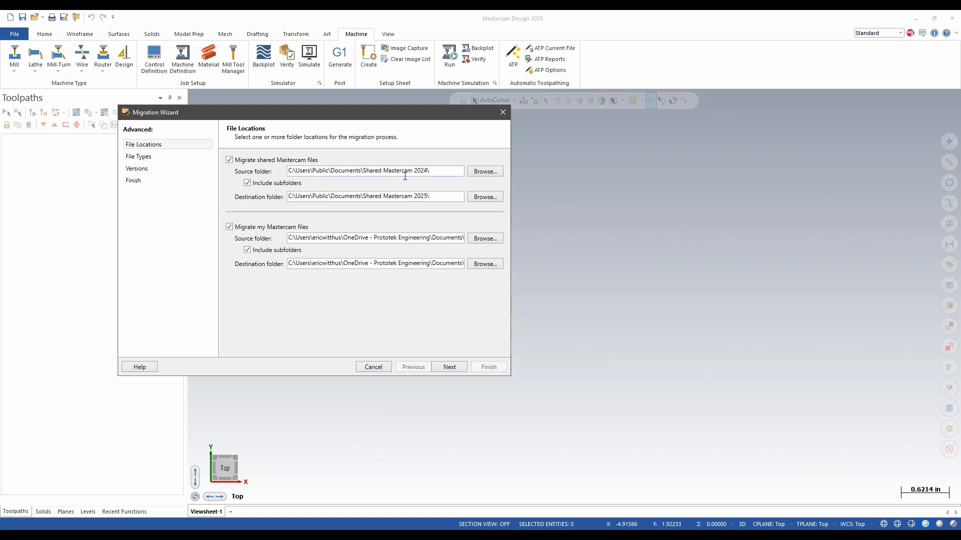
{"action": "left_click_drag", "start_coordinate": [418, 238], "coordinate": [476, 239]}
{"action": "left_click", "coordinate": [414, 264]}
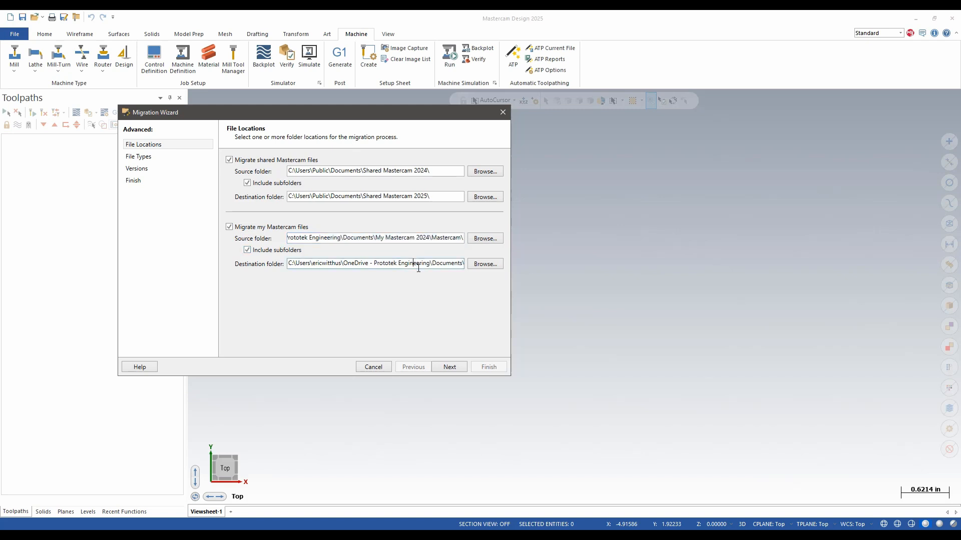
{"action": "left_click_drag", "start_coordinate": [409, 263], "coordinate": [476, 262]}
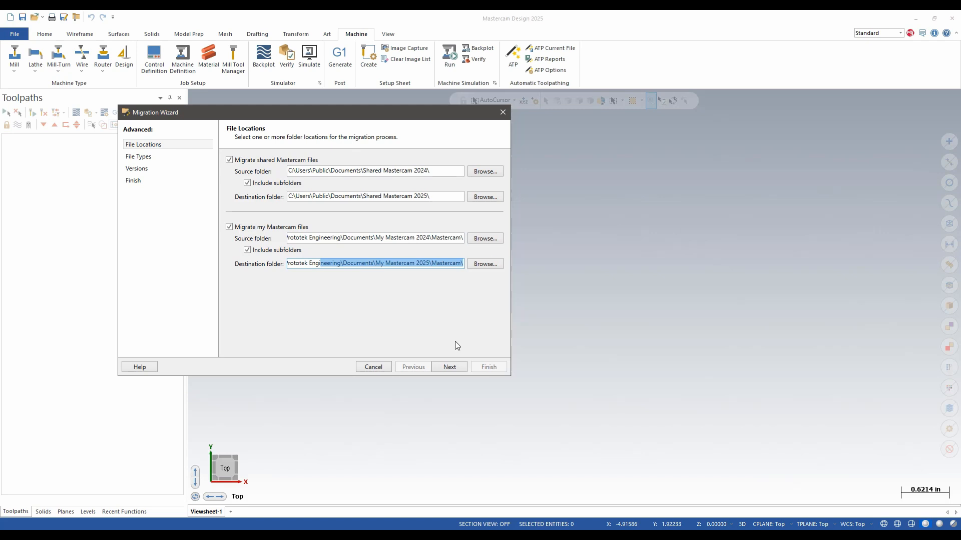
{"action": "left_click", "coordinate": [454, 367]}
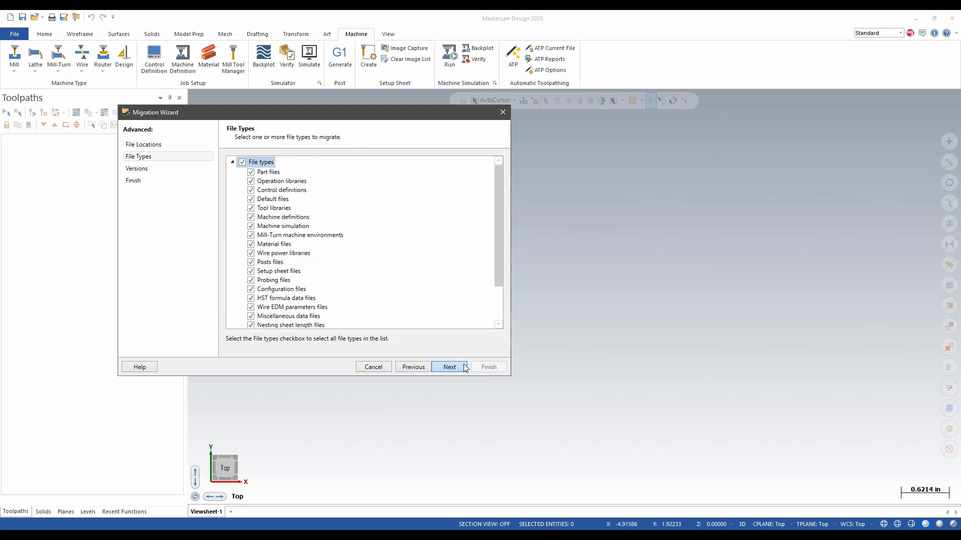
Step: Clear all file types, then select operation libraries, default files and tool libraries for migration
{"action": "left_click", "coordinate": [242, 162]}
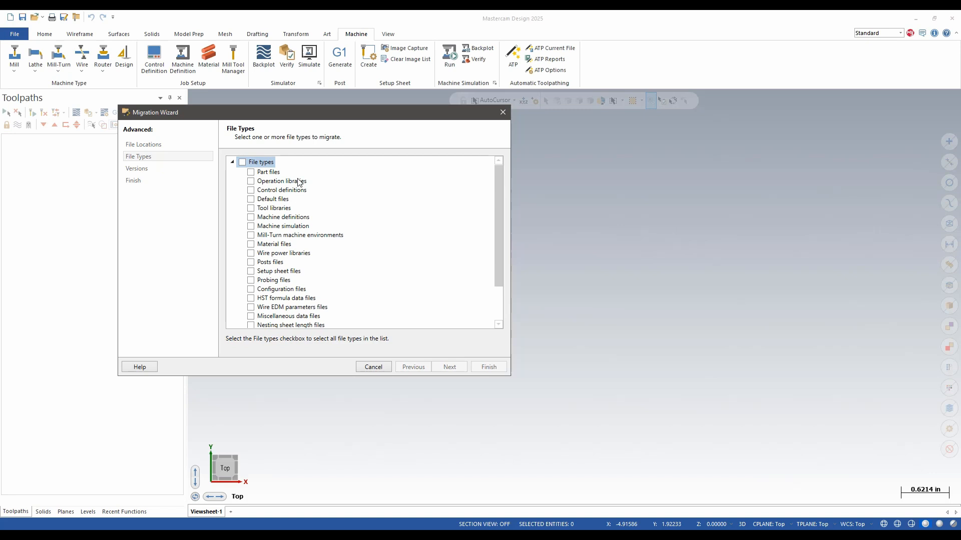
{"action": "left_click", "coordinate": [271, 174]}
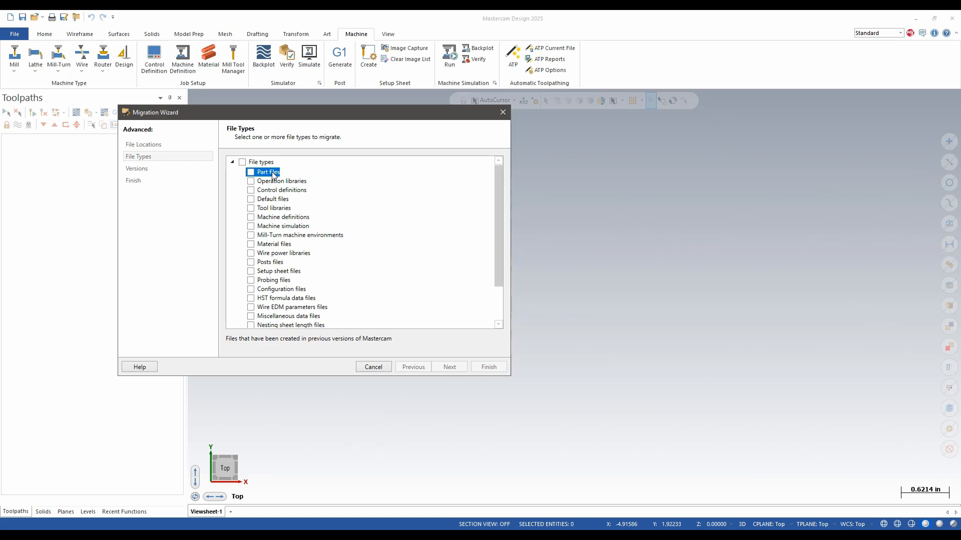
{"action": "left_click", "coordinate": [251, 181]}
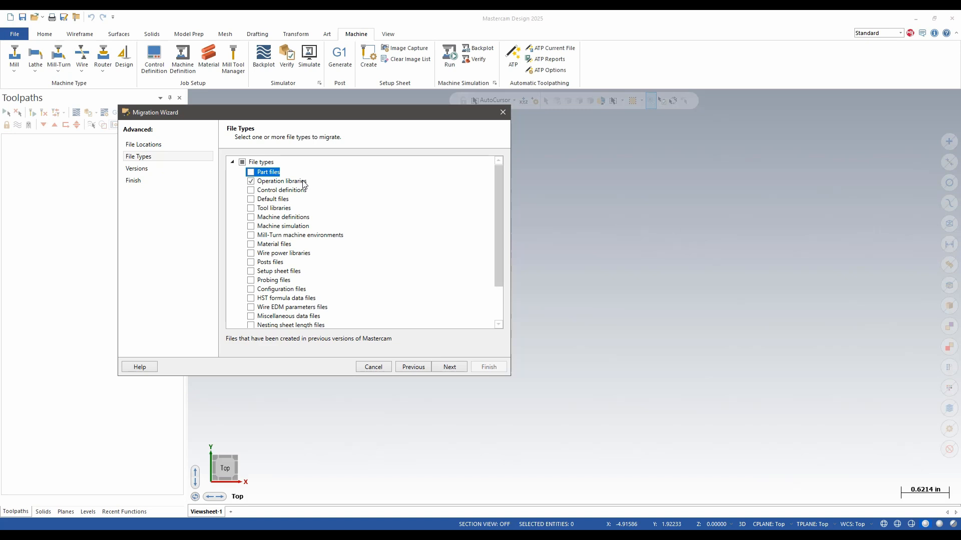
{"action": "left_click", "coordinate": [250, 199]}
{"action": "left_click", "coordinate": [275, 208]}
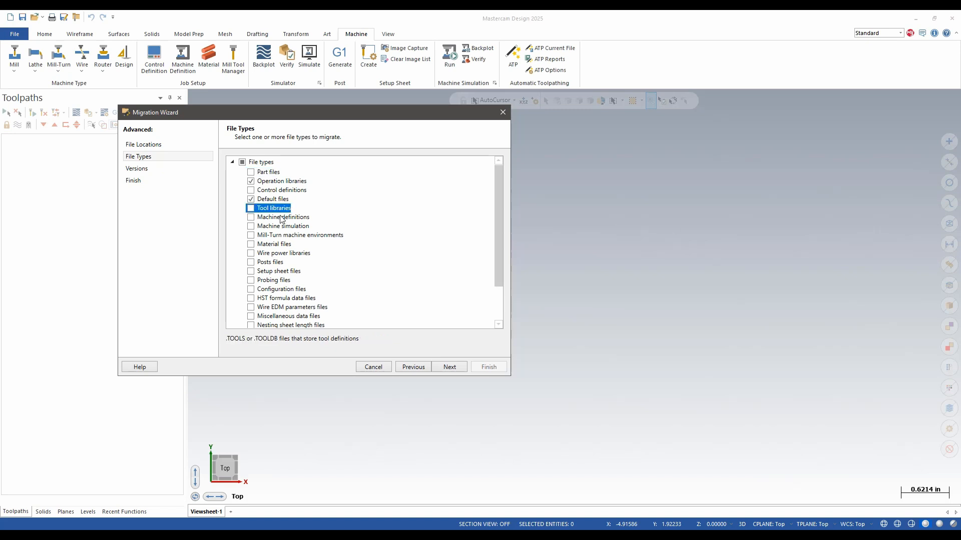
{"action": "left_click", "coordinate": [250, 208]}
Step: Go through the remaining file types and read the descriptions of wire EDM parameters files and workspace files
{"action": "left_click", "coordinate": [251, 254]}
{"action": "left_click", "coordinate": [251, 253]}
{"action": "left_click", "coordinate": [251, 271]}
{"action": "left_click", "coordinate": [251, 280]}
{"action": "left_click", "coordinate": [250, 280]}
{"action": "left_click", "coordinate": [250, 290]}
{"action": "scroll", "coordinate": [252, 293], "scroll_direction": "down", "scroll_amount": 2}
{"action": "left_click", "coordinate": [290, 261]}
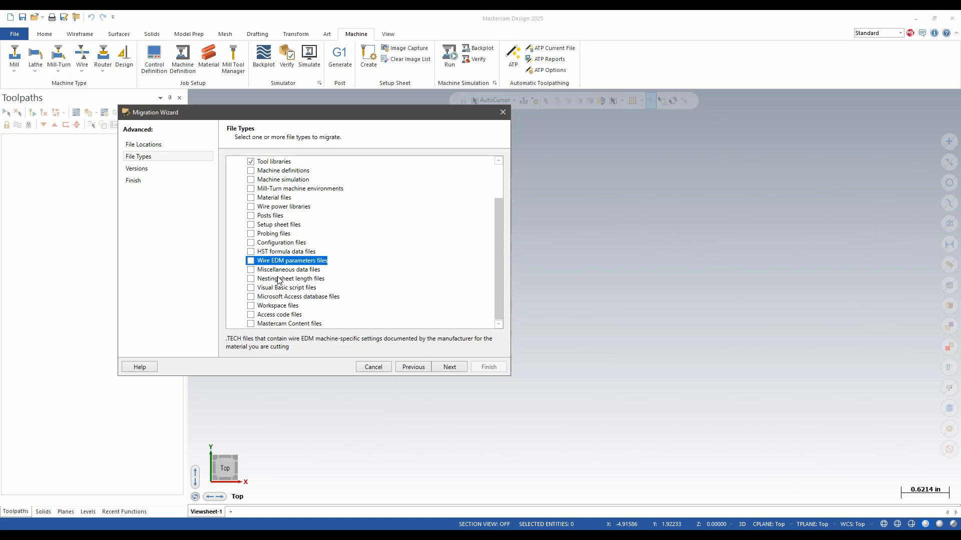
{"action": "left_click", "coordinate": [266, 306]}
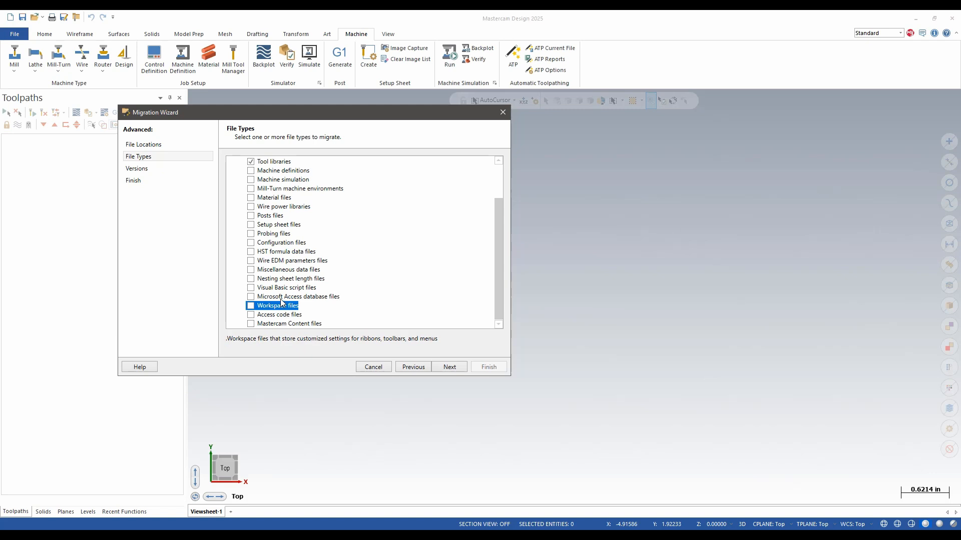
Step: Select all file types for migration except part files
{"action": "scroll", "coordinate": [282, 304], "scroll_direction": "up", "scroll_amount": 2}
{"action": "left_click", "coordinate": [242, 162]}
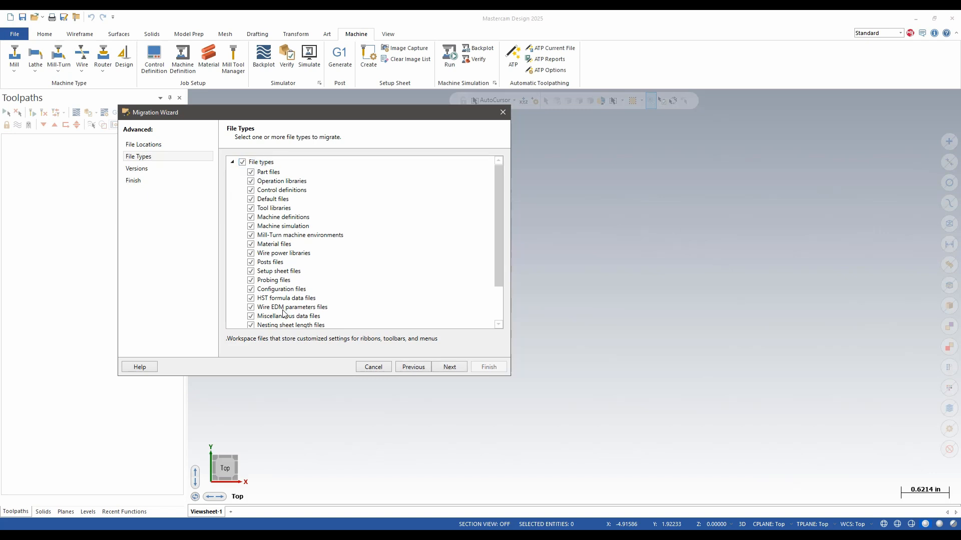
{"action": "scroll", "coordinate": [290, 242], "scroll_direction": "down", "scroll_amount": 2}
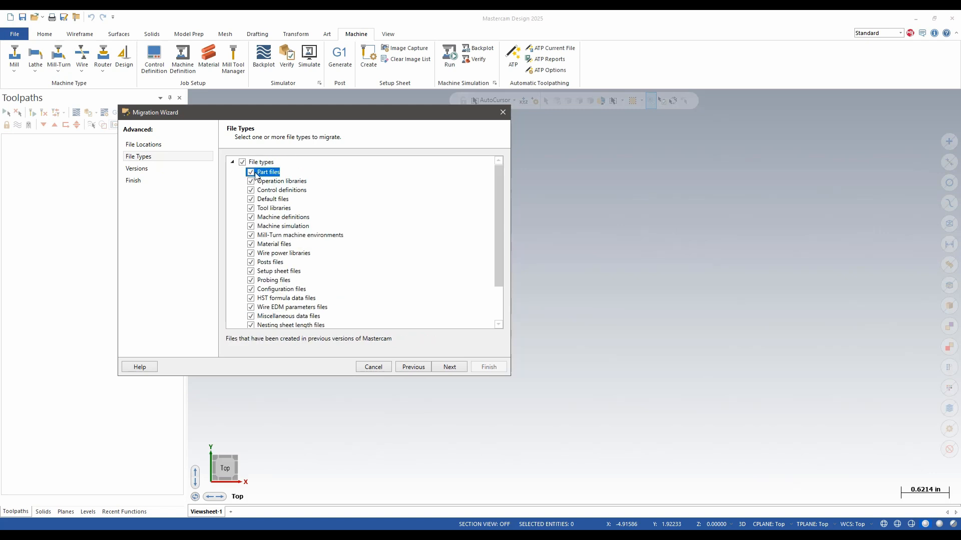
{"action": "left_click", "coordinate": [251, 172]}
{"action": "scroll", "coordinate": [280, 322], "scroll_direction": "down", "scroll_amount": 3}
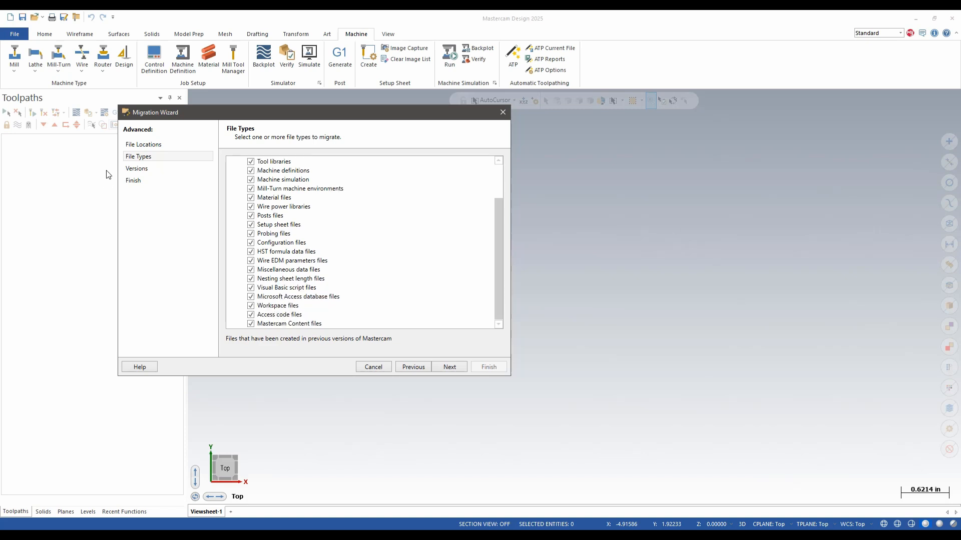
Step: Exclude Mastercam 2022 and 2023 from the versions to migrate and proceed to the final migration summary
{"action": "left_click", "coordinate": [132, 170]}
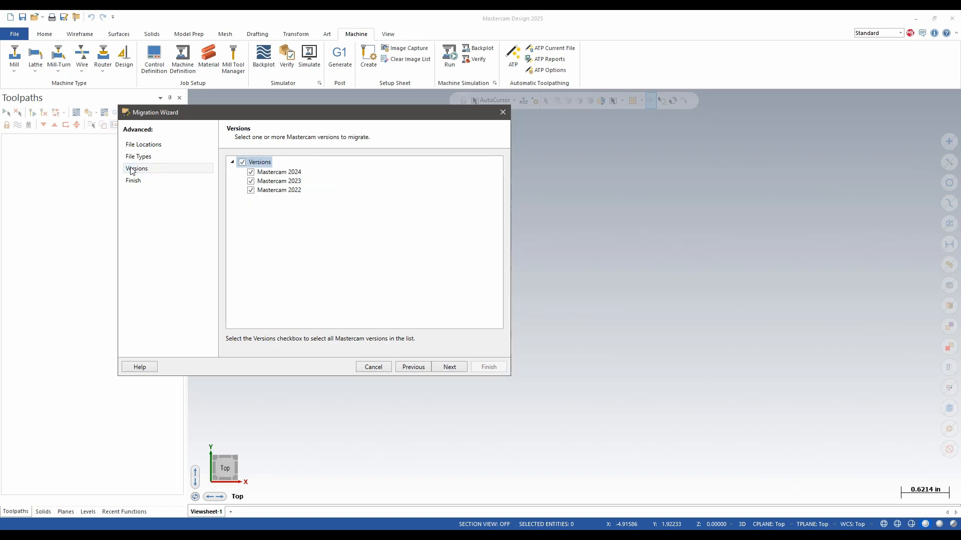
{"action": "left_click", "coordinate": [250, 190]}
{"action": "left_click", "coordinate": [251, 181]}
{"action": "left_click", "coordinate": [124, 181]}
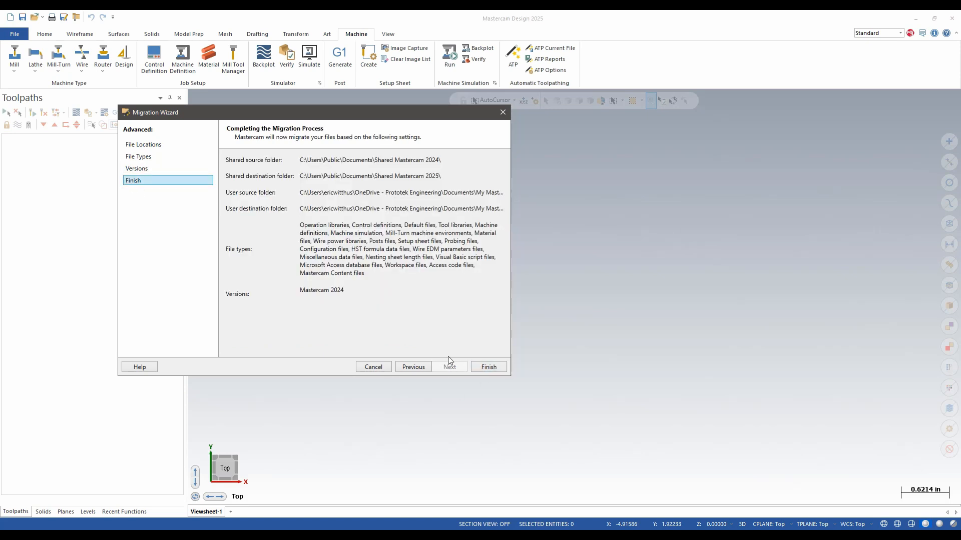
Step: Run the migration, choosing to update and replace original files in the destination folder for all subsequent conflicts
{"action": "left_click", "coordinate": [486, 367]}
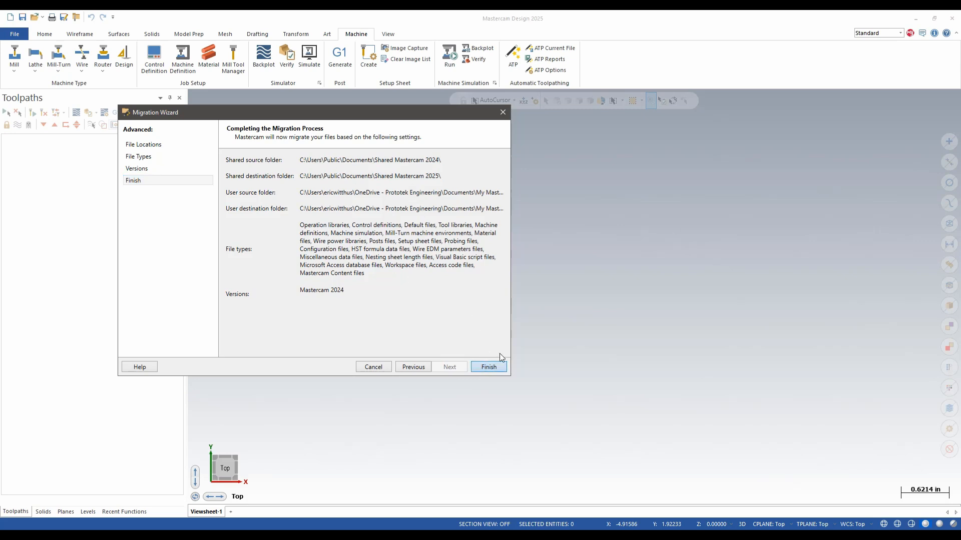
{"action": "left_click", "coordinate": [490, 368]}
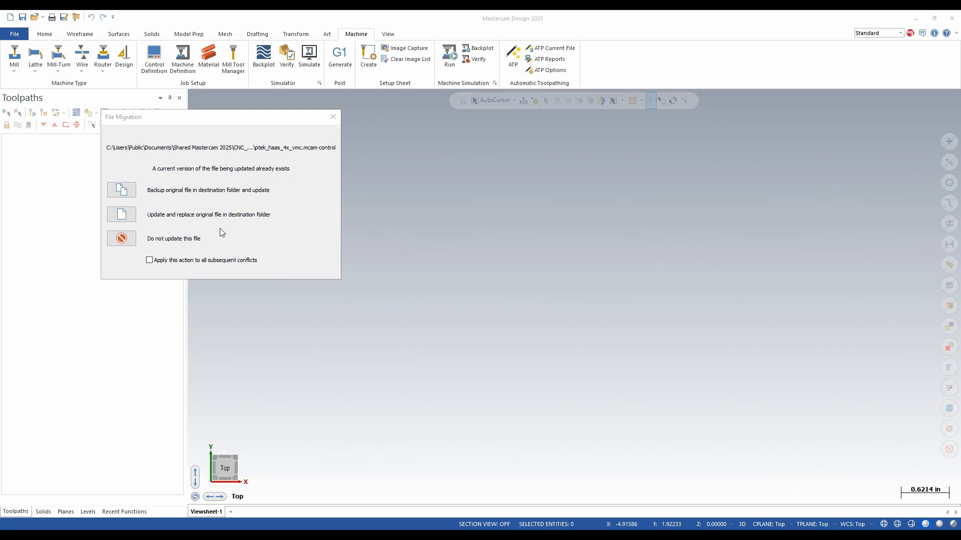
{"action": "left_click", "coordinate": [150, 260]}
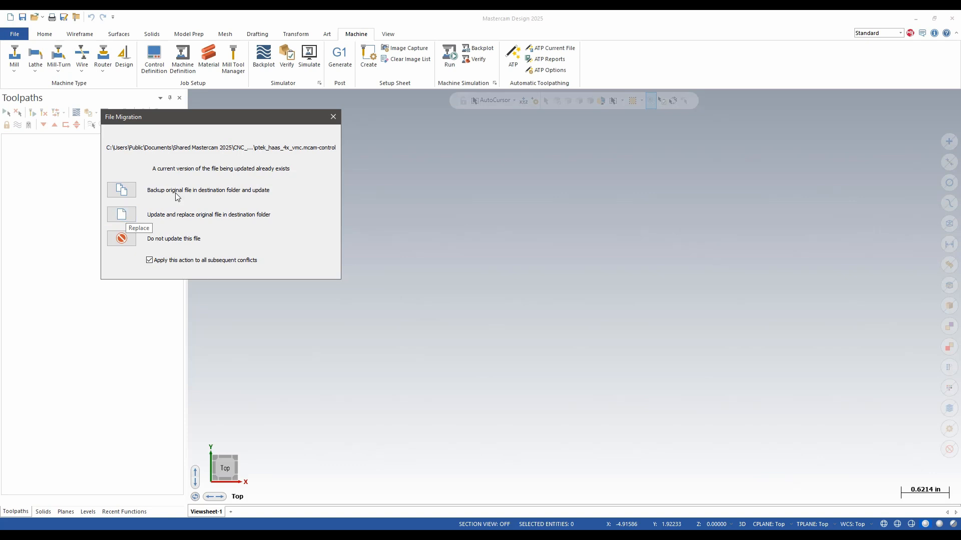
{"action": "left_click", "coordinate": [122, 214]}
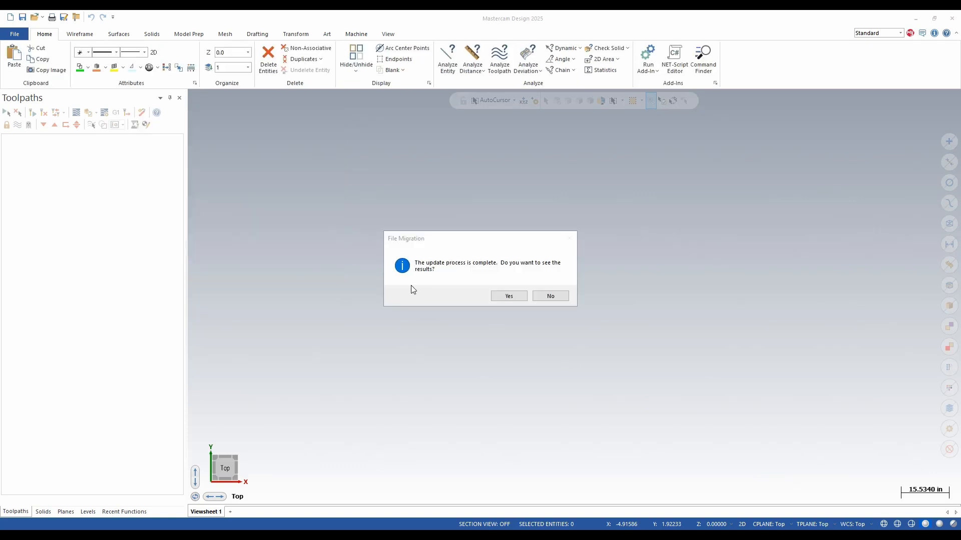
Step: Review the completed migration's results in the event log, then close the log
{"action": "left_click", "coordinate": [507, 296]}
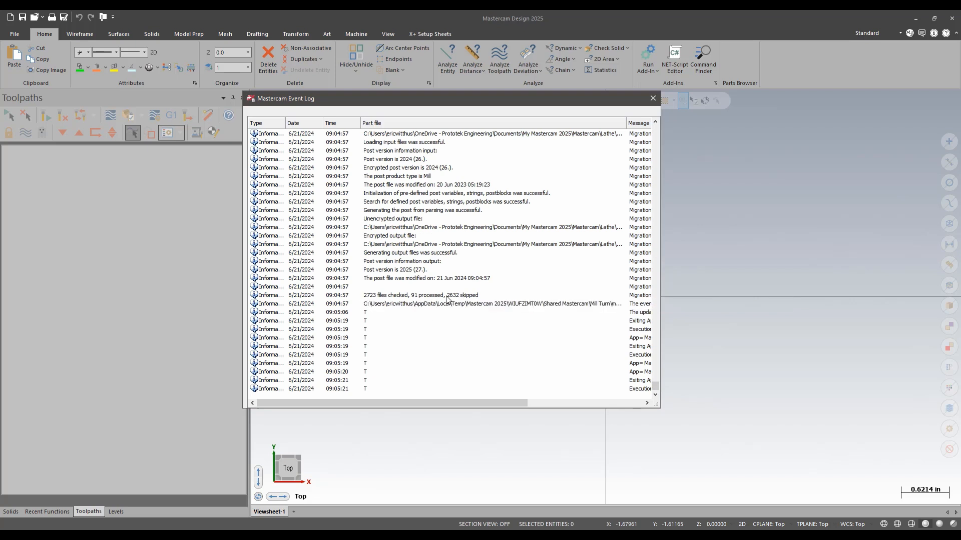
{"action": "left_click", "coordinate": [653, 98]}
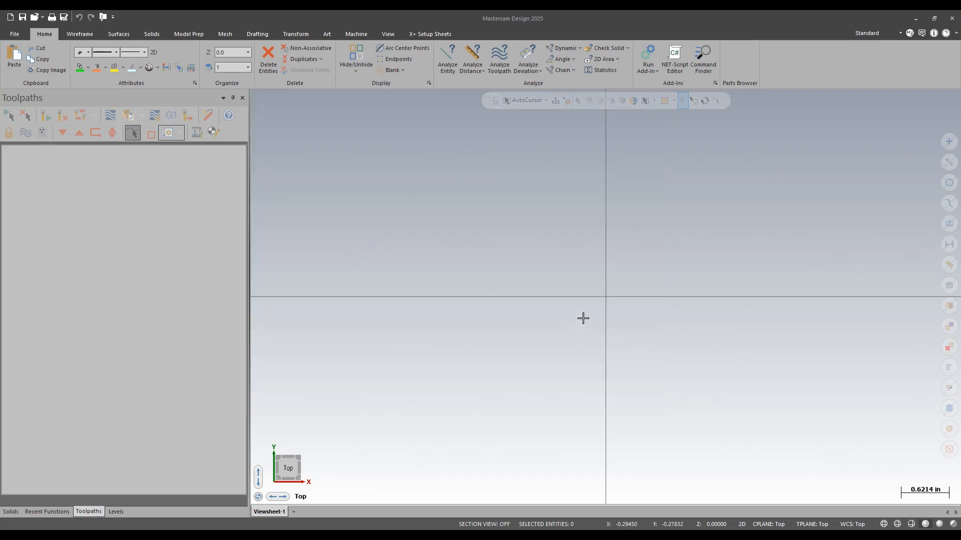